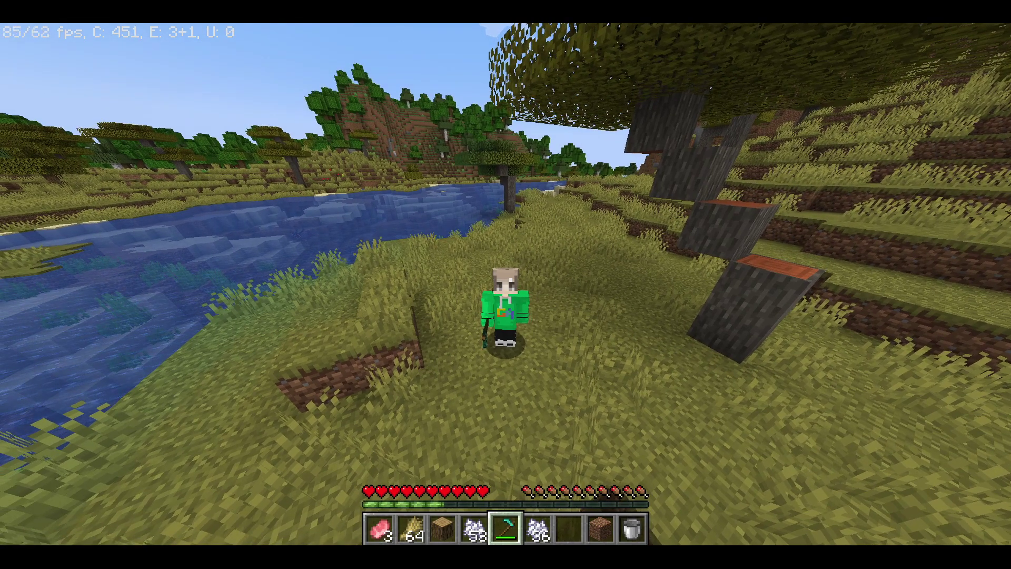
# - Switch to first-person view and look over the crop plot, crafting table and riverbank around it
pyautogui.press('F5')
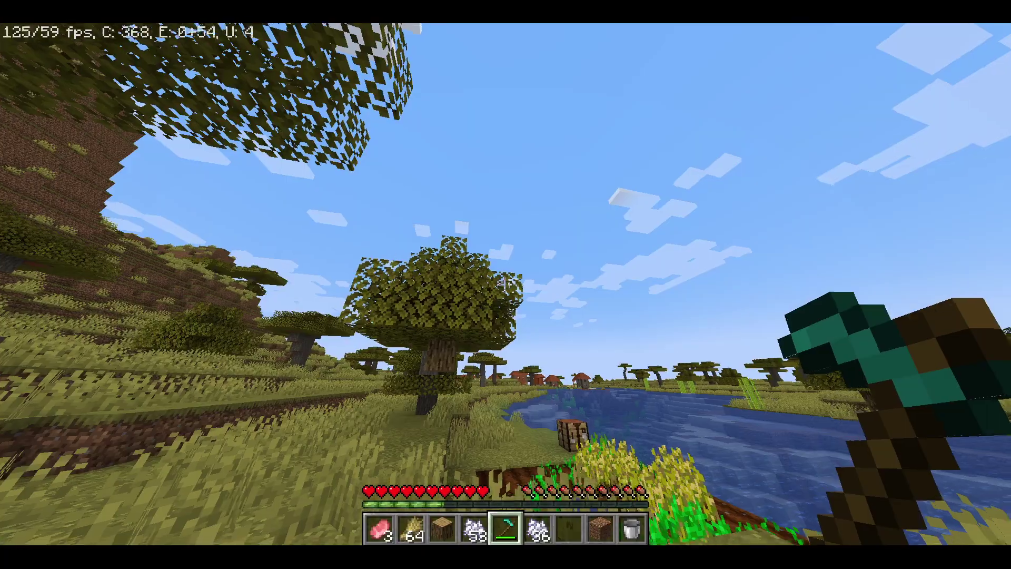
pyautogui.press('w')
pyautogui.press('space')
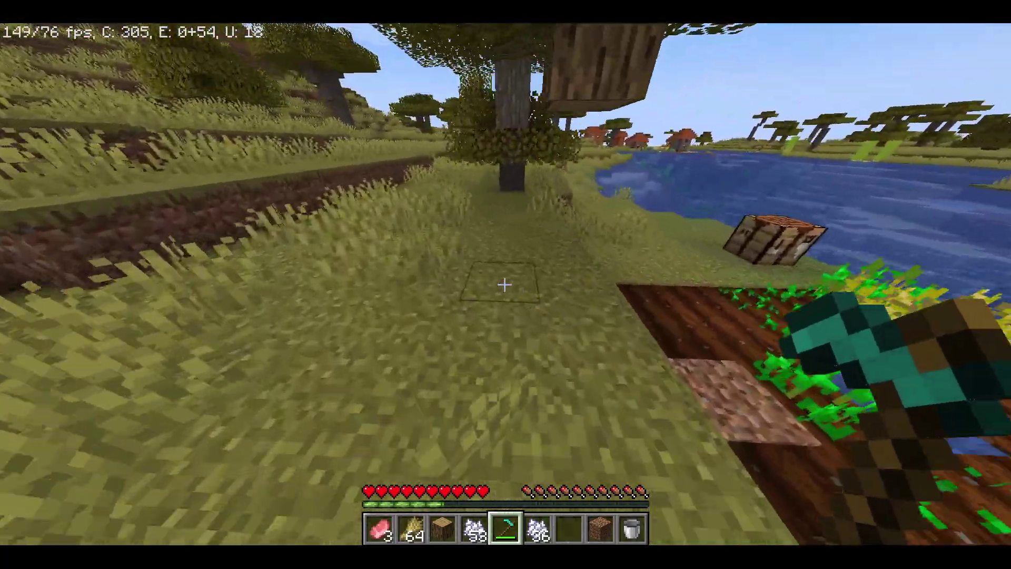
pyautogui.press('w')
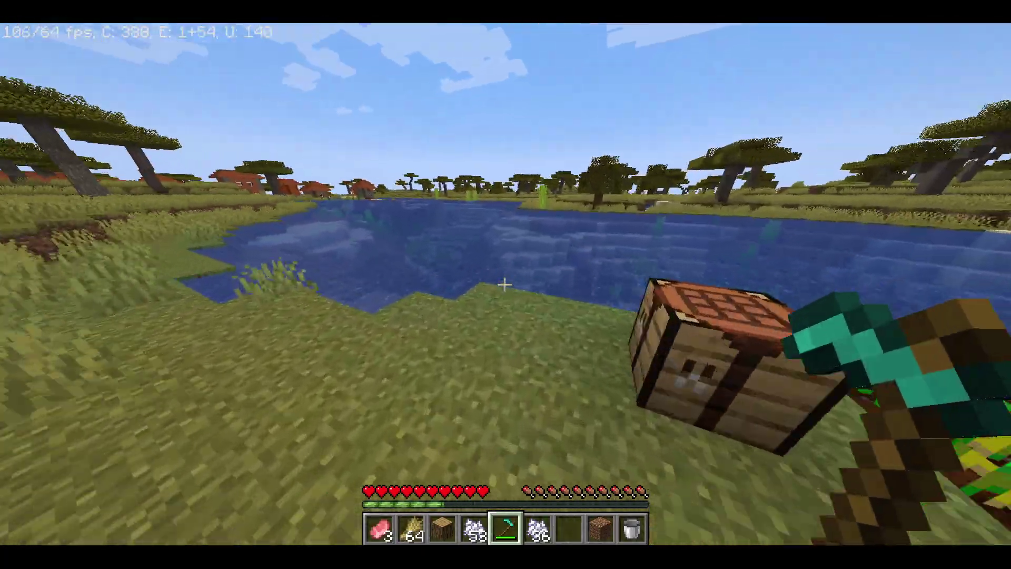
pyautogui.press('space')
pyautogui.press('w')
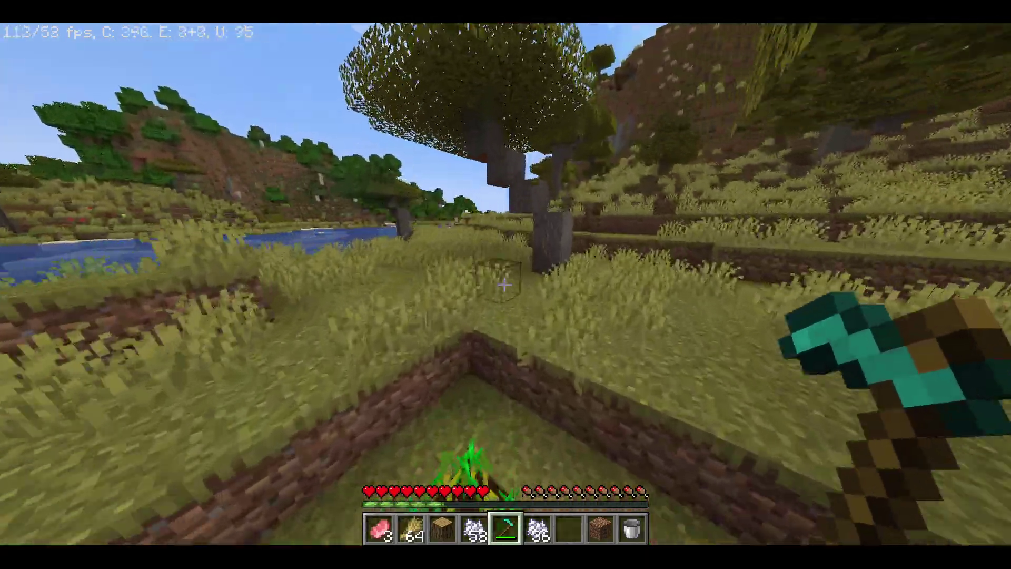
pyautogui.press('space')
pyautogui.press('w')
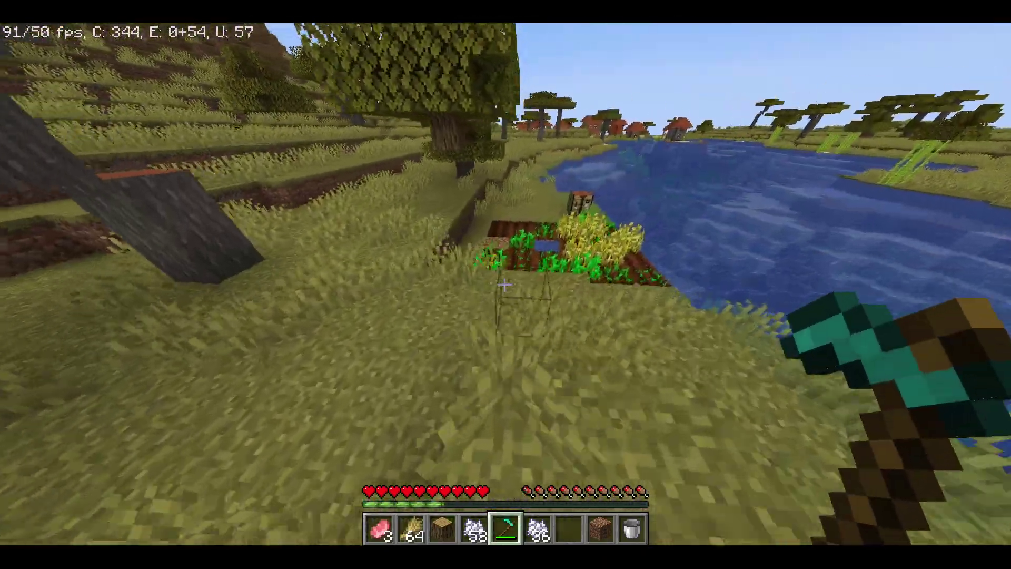
pyautogui.press('w')
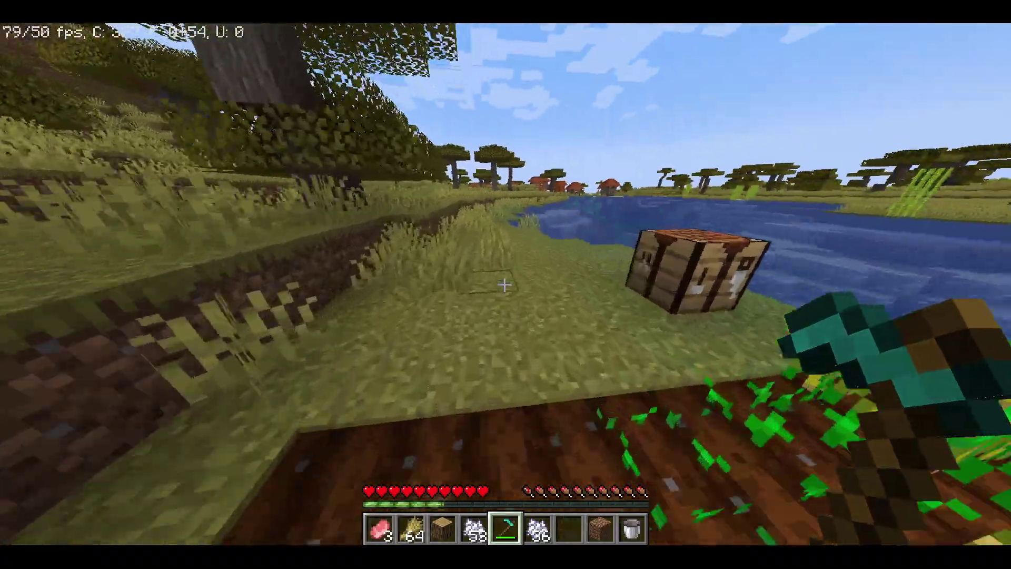
# - Break the tall grass around the riverside crop plot with an empty hand
pyautogui.press('8')
pyautogui.press('7')
pyautogui.press('w')
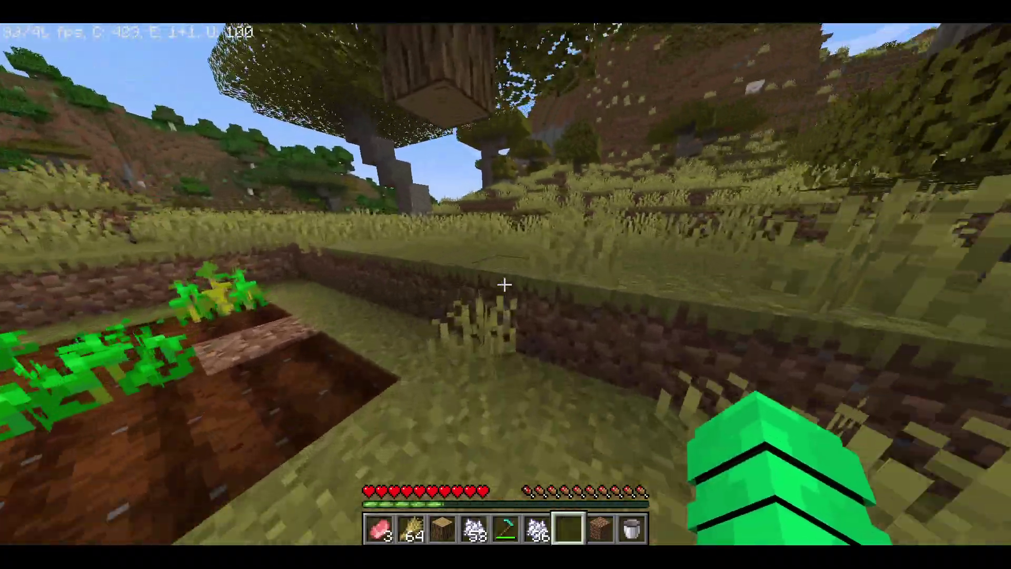
pyautogui.press('w')
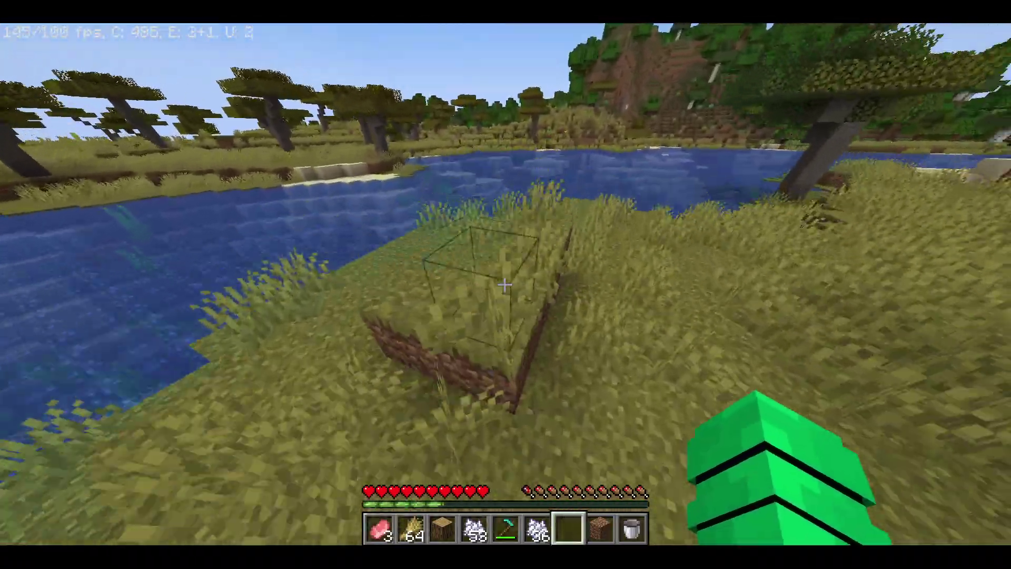
pyautogui.click(504, 285)
pyautogui.press('w')
pyautogui.click(504, 285)
pyautogui.click(504, 284)
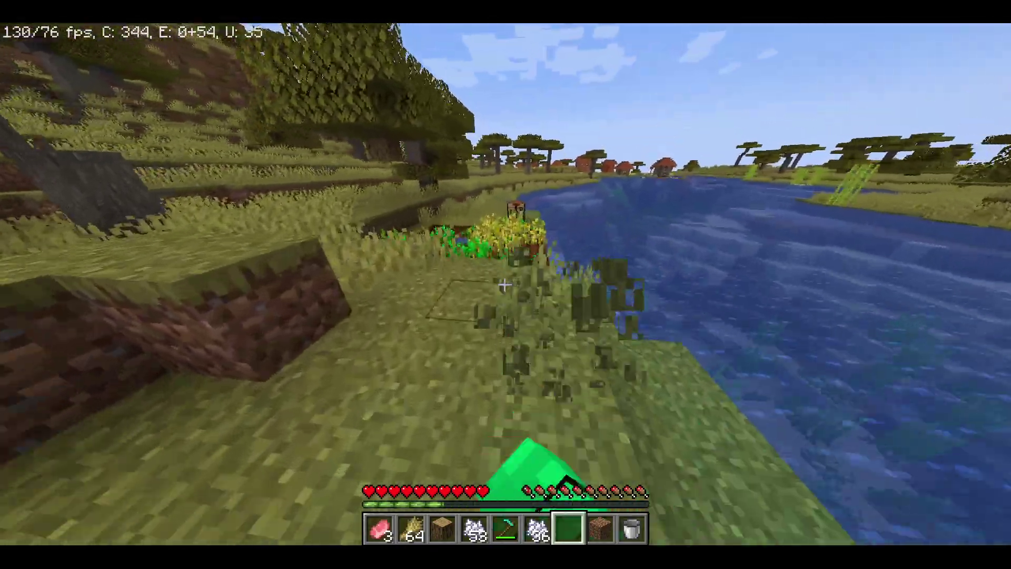
pyautogui.click(504, 284)
pyautogui.click(505, 284)
pyautogui.press('w')
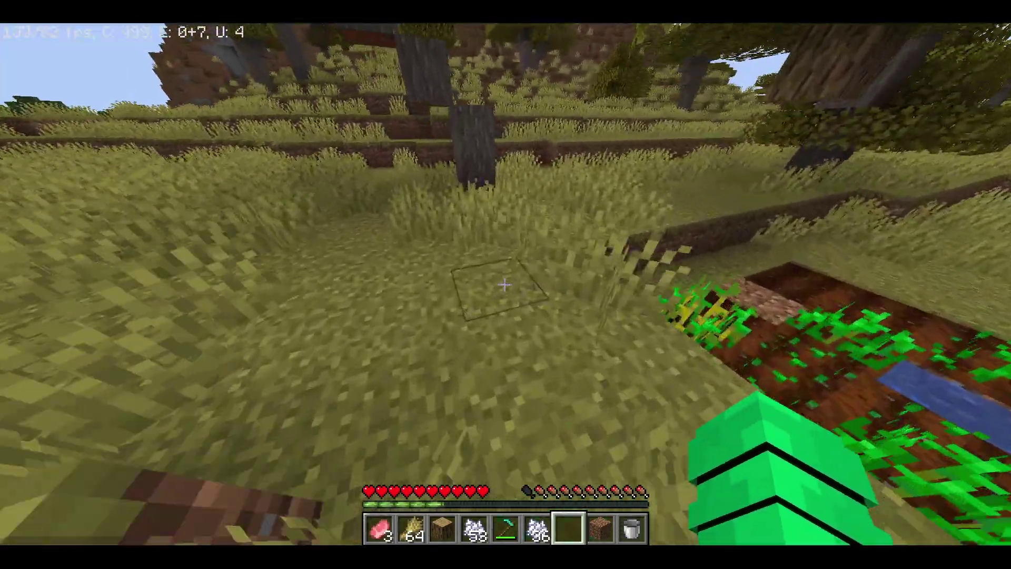
pyautogui.press('1')
pyautogui.press('w')
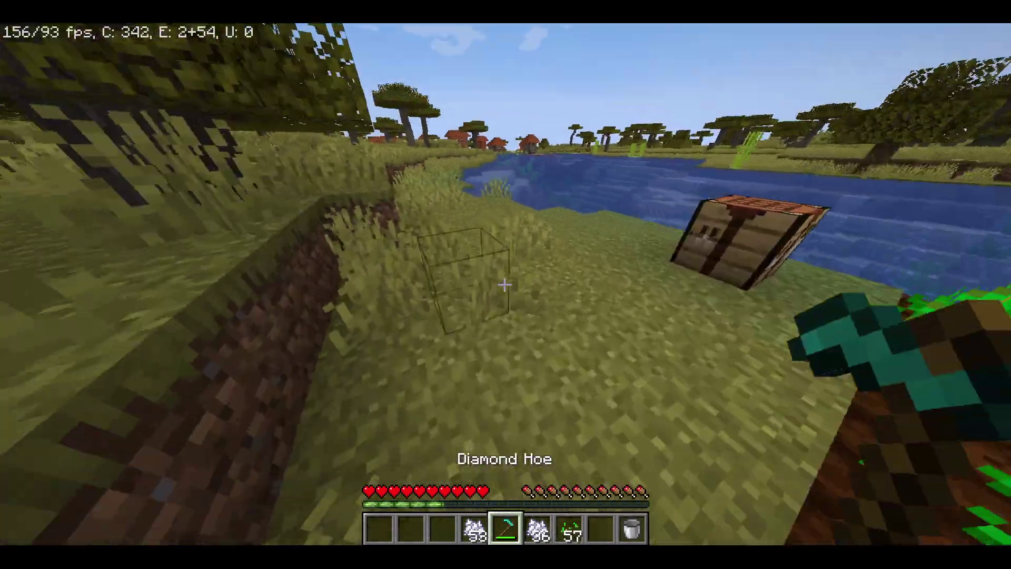
# - Put the diamond hoe away and clear tall grass from the riverbank to the terraced hillside with an empty hand
pyautogui.press('w')
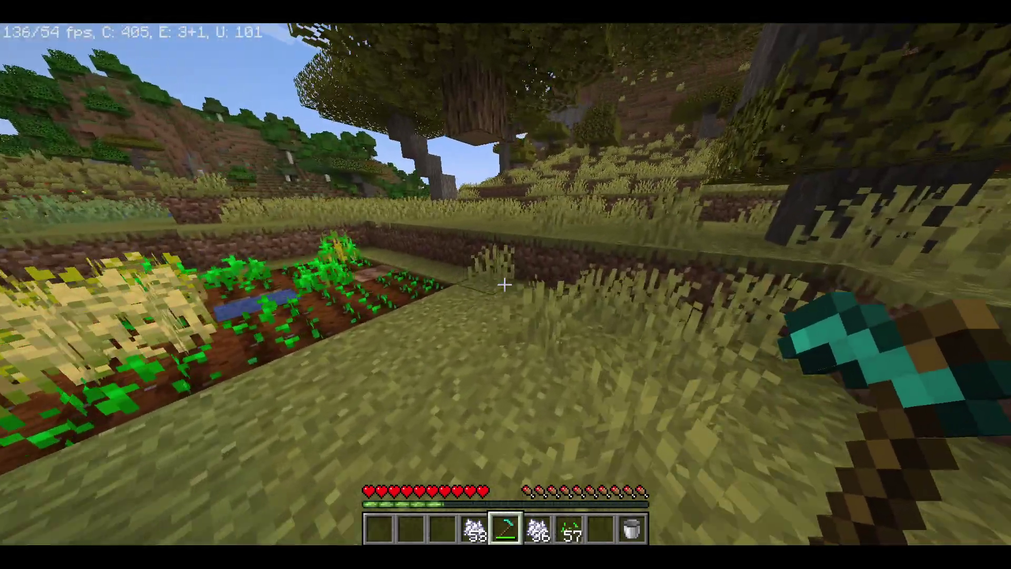
pyautogui.scroll(2, 505, 284)
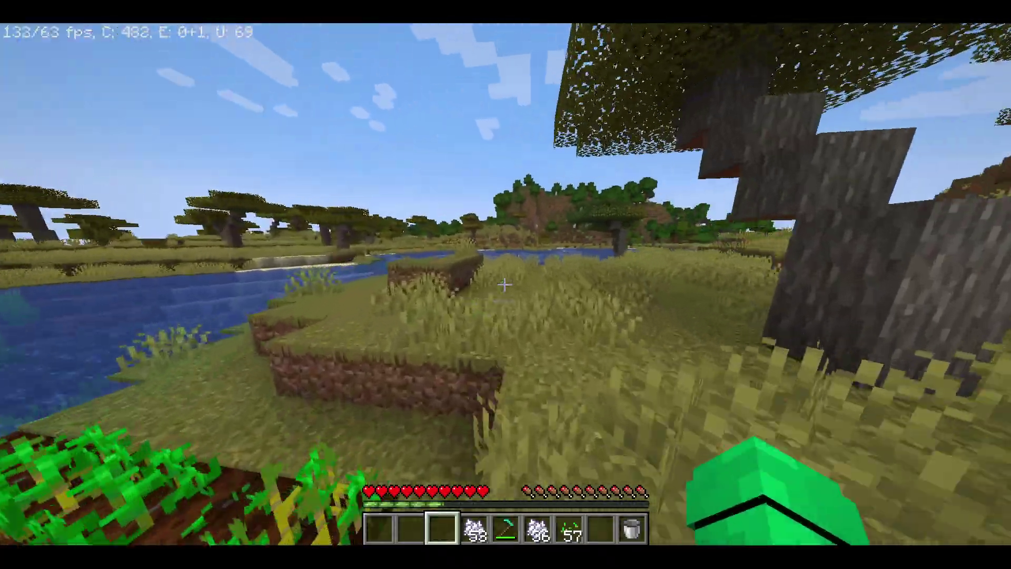
pyautogui.press('w')
pyautogui.click(505, 284)
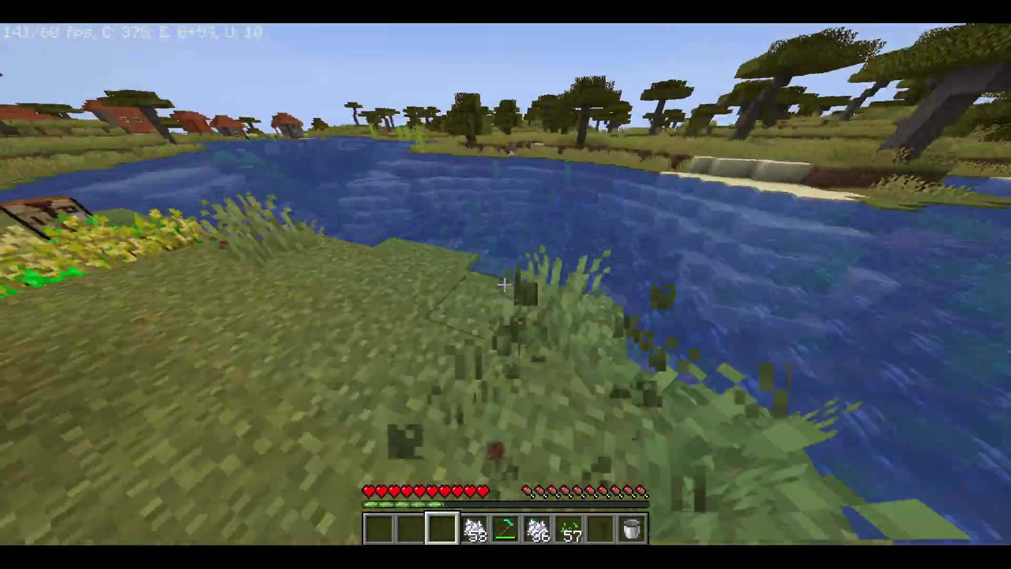
pyautogui.press('w')
pyautogui.click(504, 284)
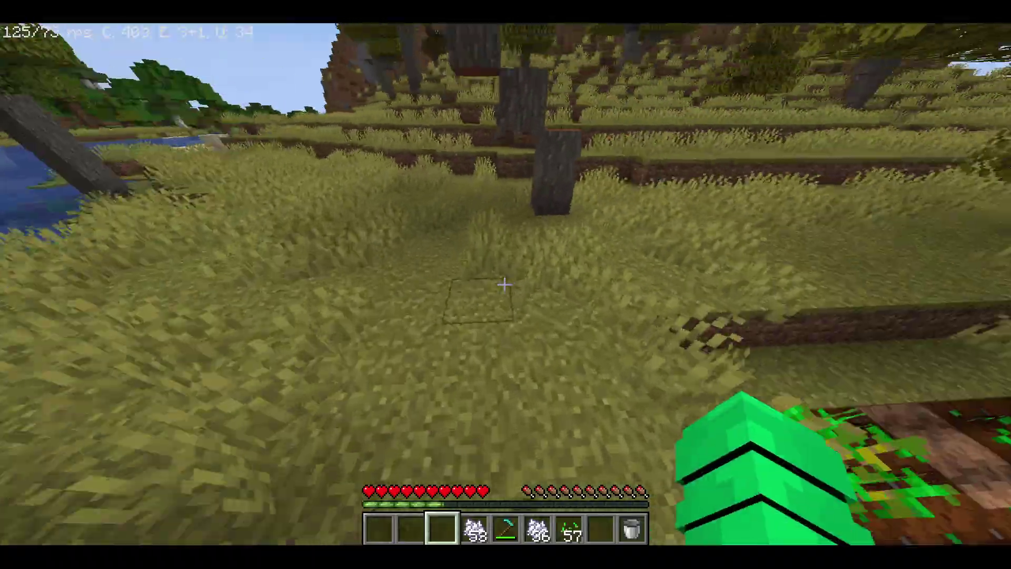
pyautogui.click(504, 284)
pyautogui.press('w')
pyautogui.click(505, 285)
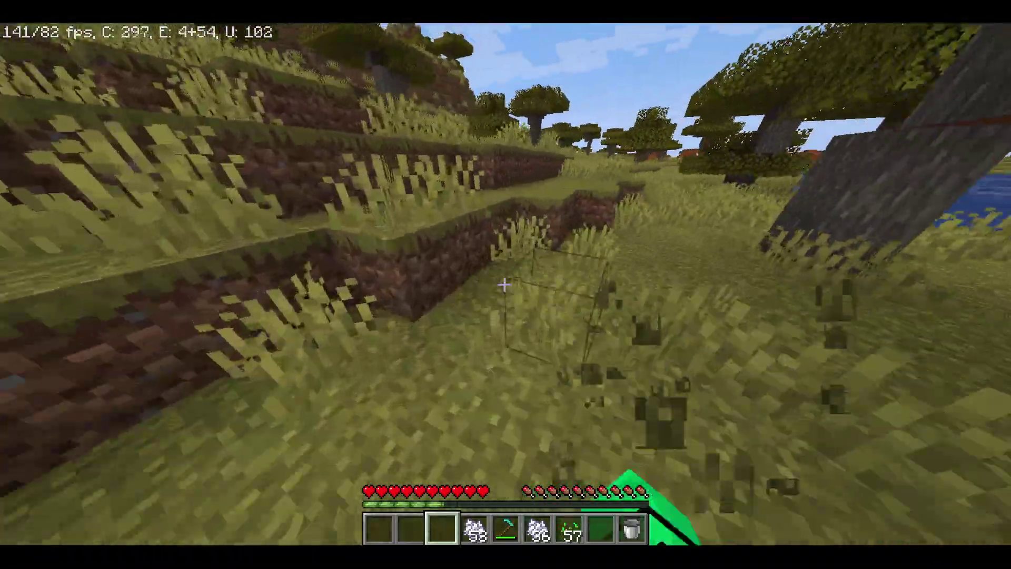
pyautogui.click(504, 284)
pyautogui.press('w')
pyautogui.click(504, 284)
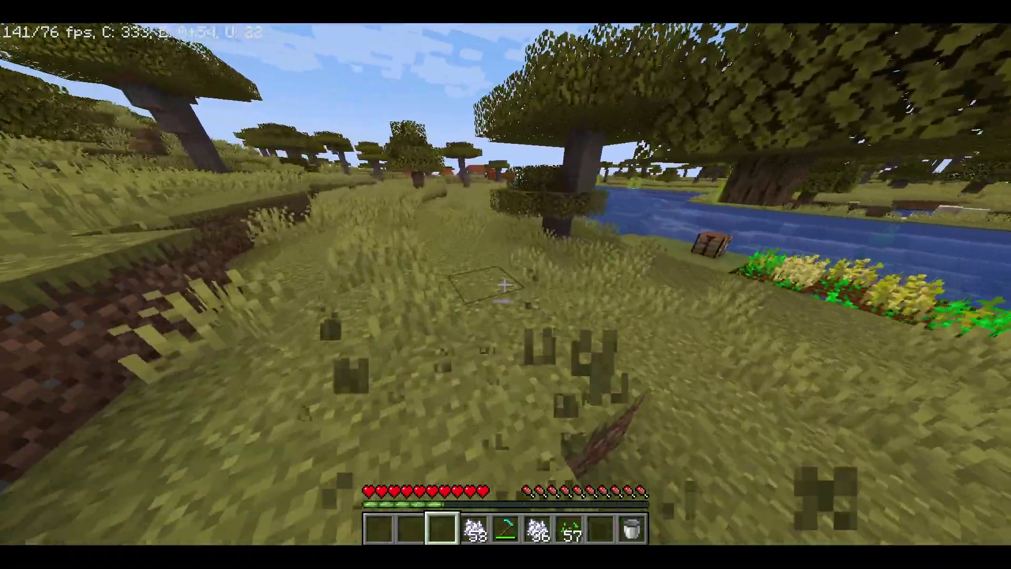
# - Harvest ripe wheat in the plot with an empty hand and replant the bare farmland with a wheat seed
pyautogui.scroll(-3, 504, 285)
pyautogui.press('w')
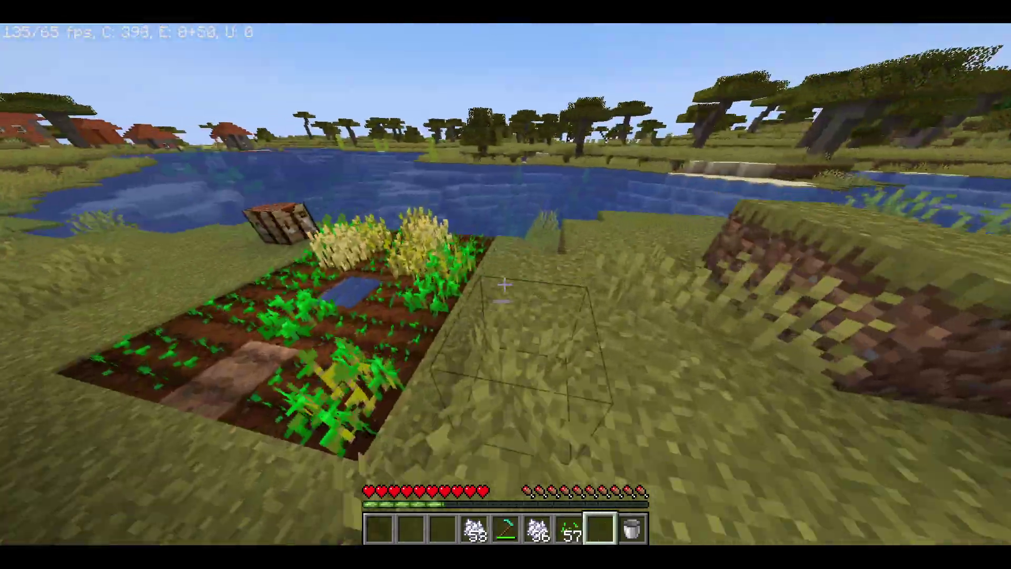
pyautogui.click(505, 284)
pyautogui.press('s')
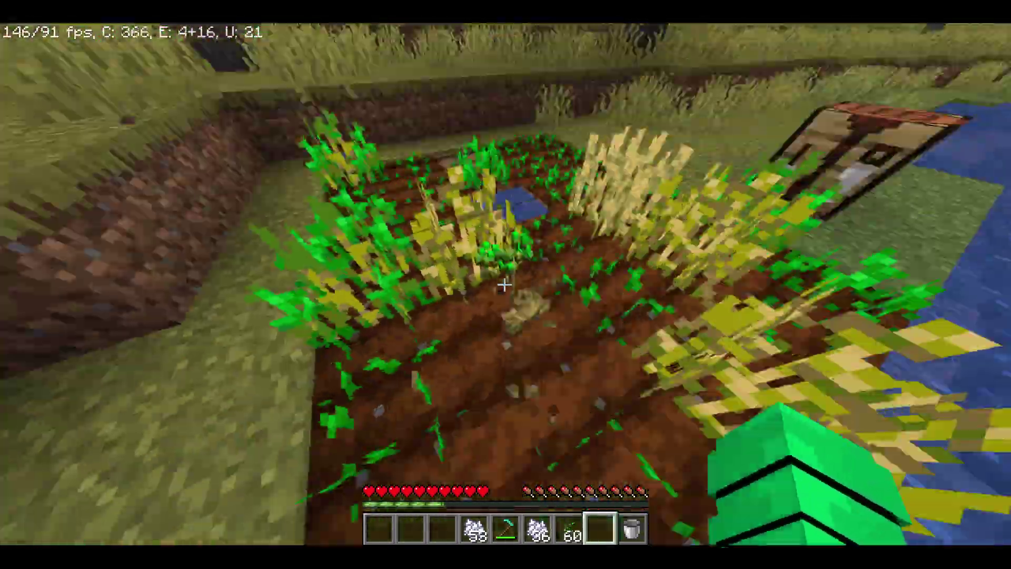
pyautogui.press('s')
pyautogui.scroll(1, 504, 285)
pyautogui.rightClick(504, 284)
pyautogui.press('w')
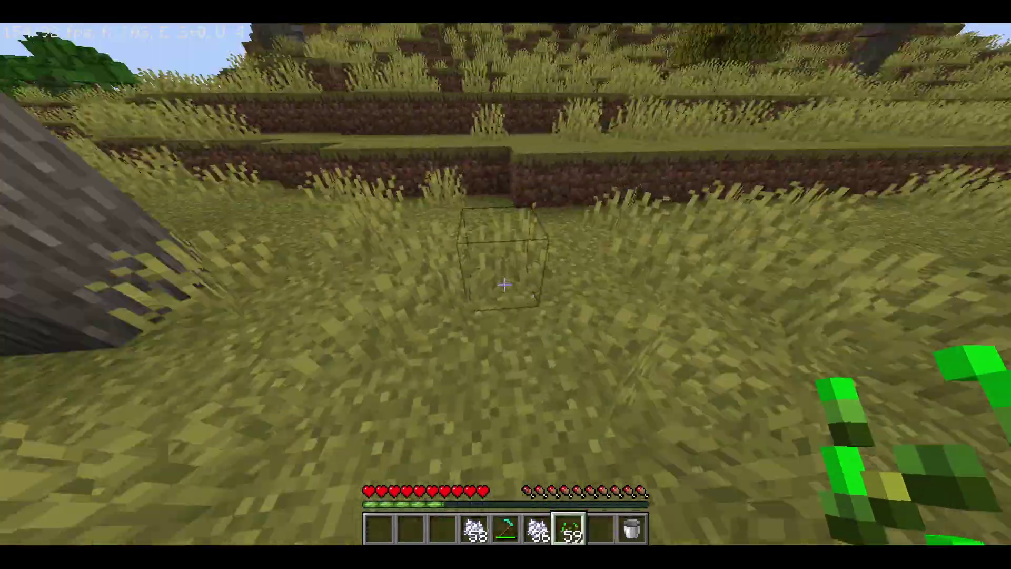
# - Break tall grass on the ground near the terraced slope away from the crop plot
pyautogui.press('w')
pyautogui.press('space')
pyautogui.click(504, 284)
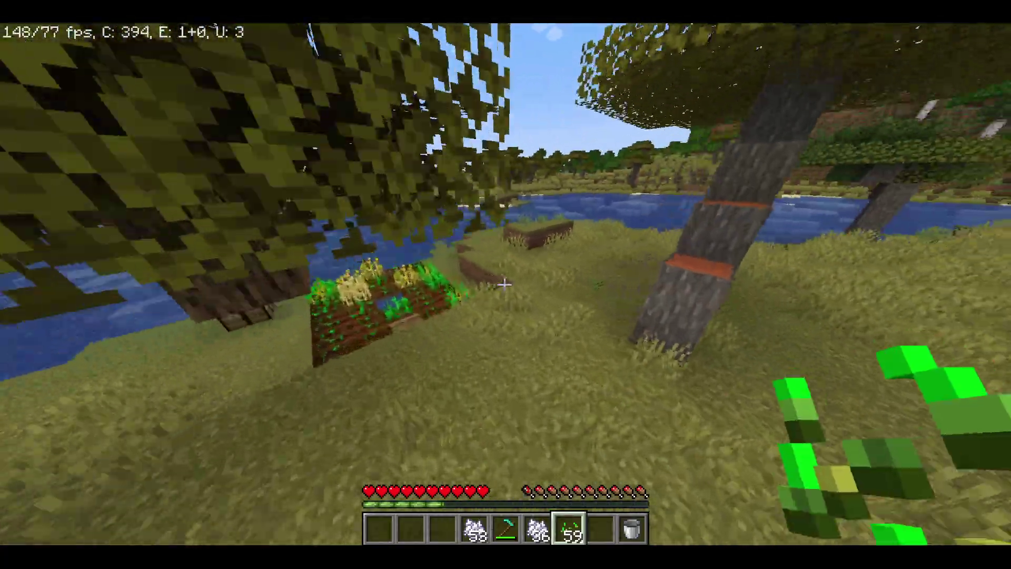
# - Apply bone meal across the crop plot to grow the young wheat to full height
pyautogui.press('6')
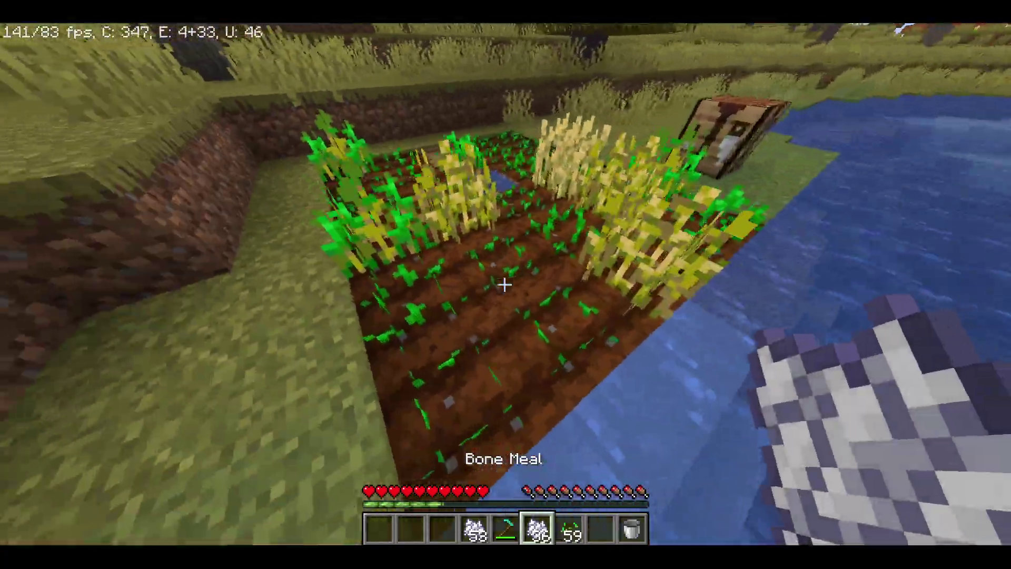
pyautogui.rightClick(505, 285)
pyautogui.rightClick(504, 284)
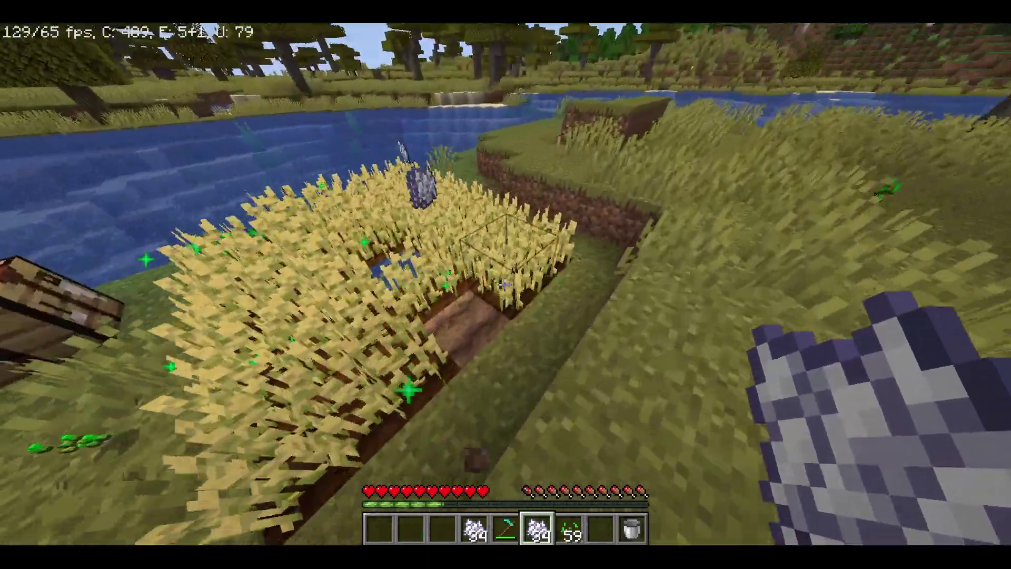
pyautogui.press('a')
pyautogui.press('space')
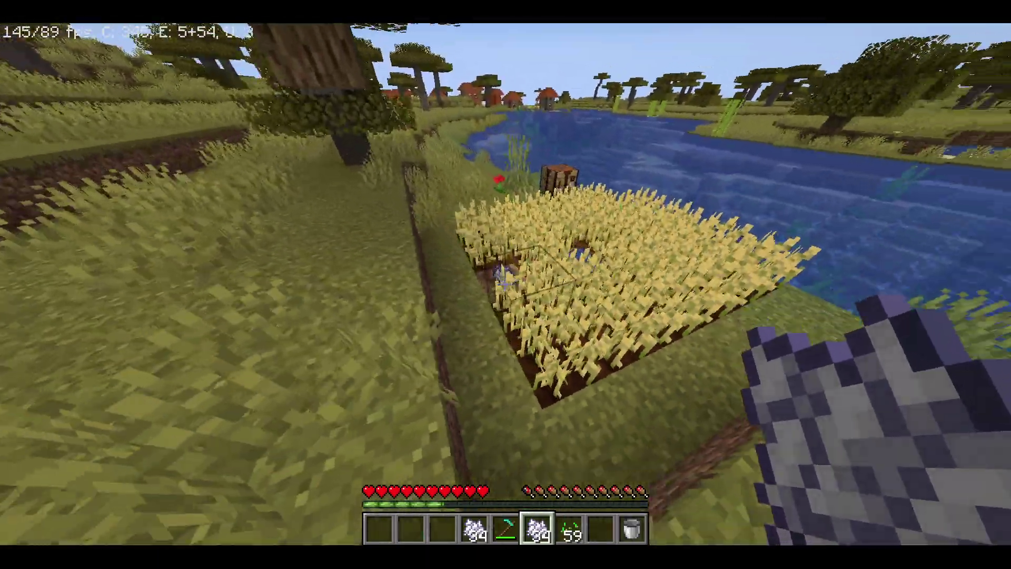
pyautogui.press('w')
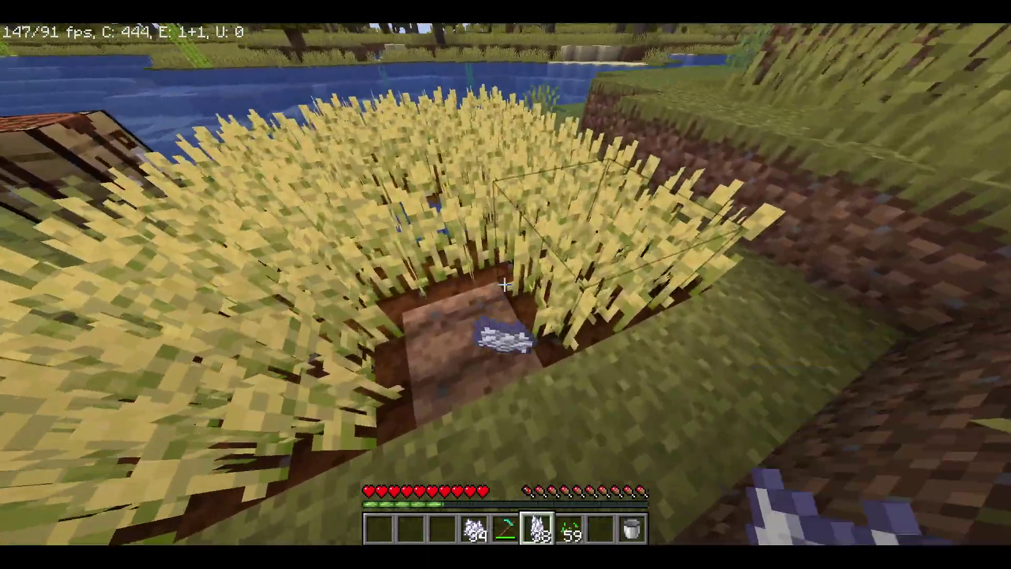
# - Circle the plot, pick up the dropped bone meal and fertilise the remaining wheat
pyautogui.press('d')
pyautogui.press('space')
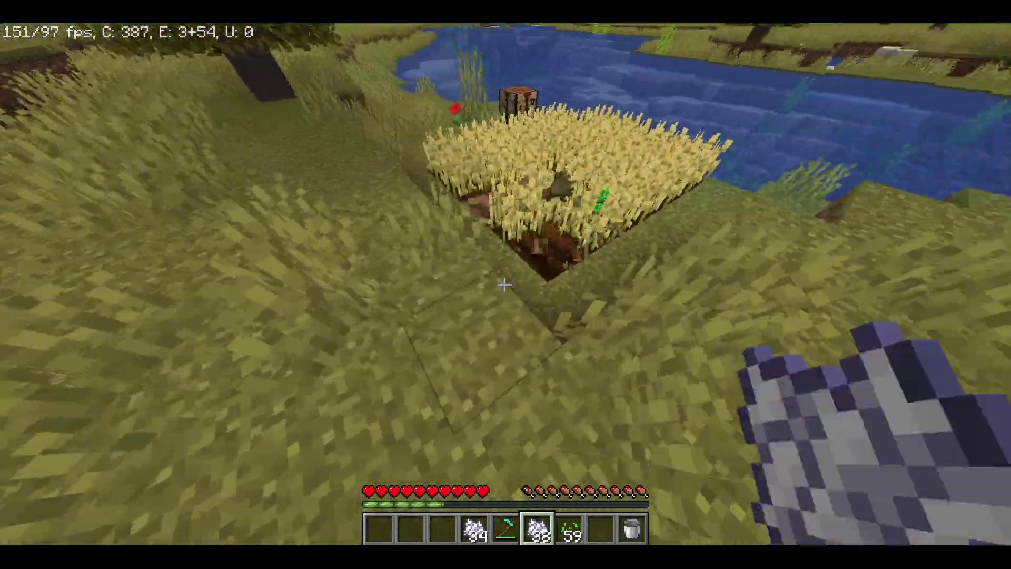
pyautogui.press('w')
pyautogui.press('d')
pyautogui.press('space')
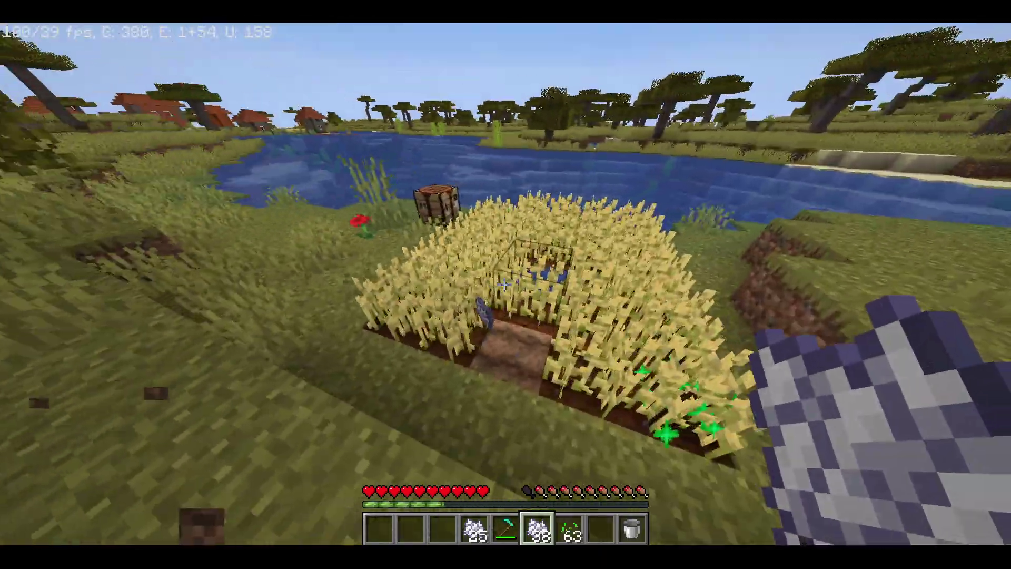
pyautogui.press('w')
pyautogui.rightClick(504, 284)
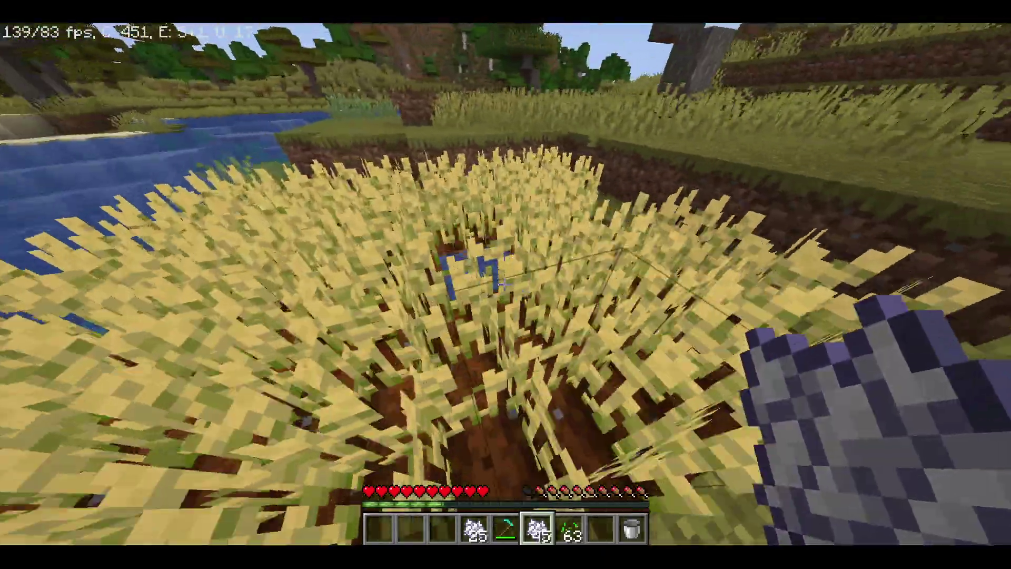
pyautogui.press('w')
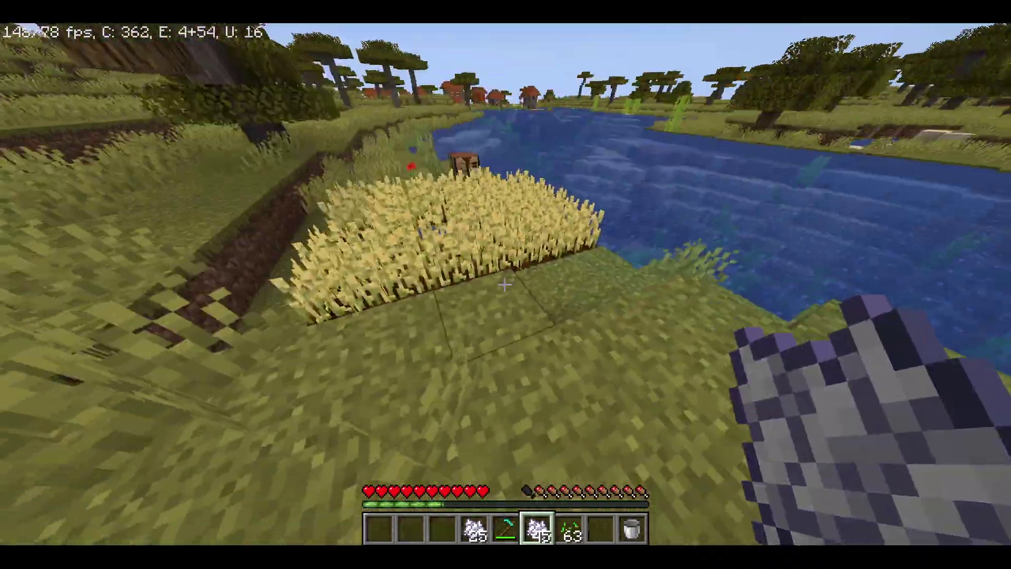
pyautogui.press('5')
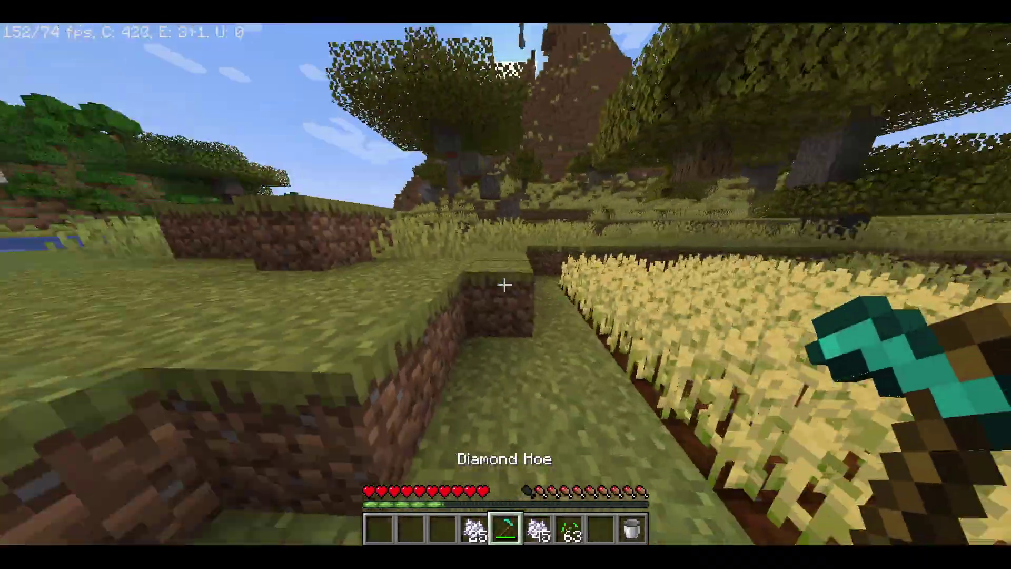
pyautogui.press('w')
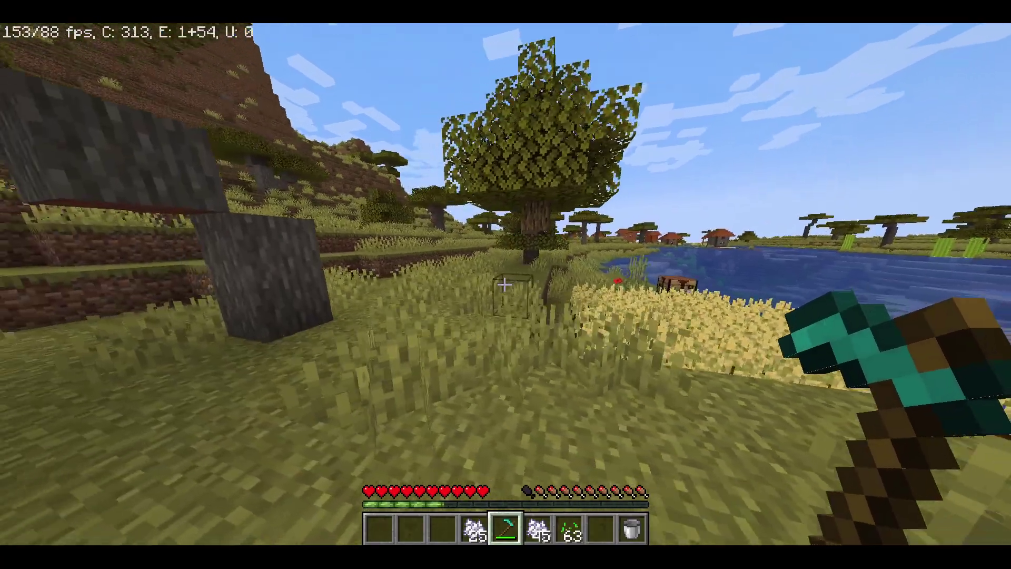
pyautogui.press('w')
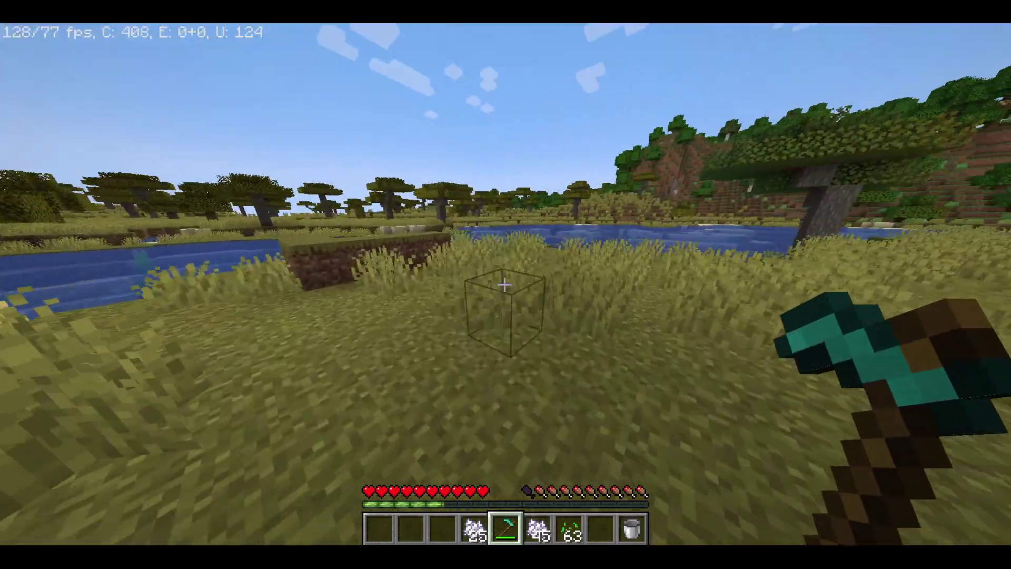
# - Give the player one iron hoe by command, with an empty hotbar slot selected
pyautogui.press('1')
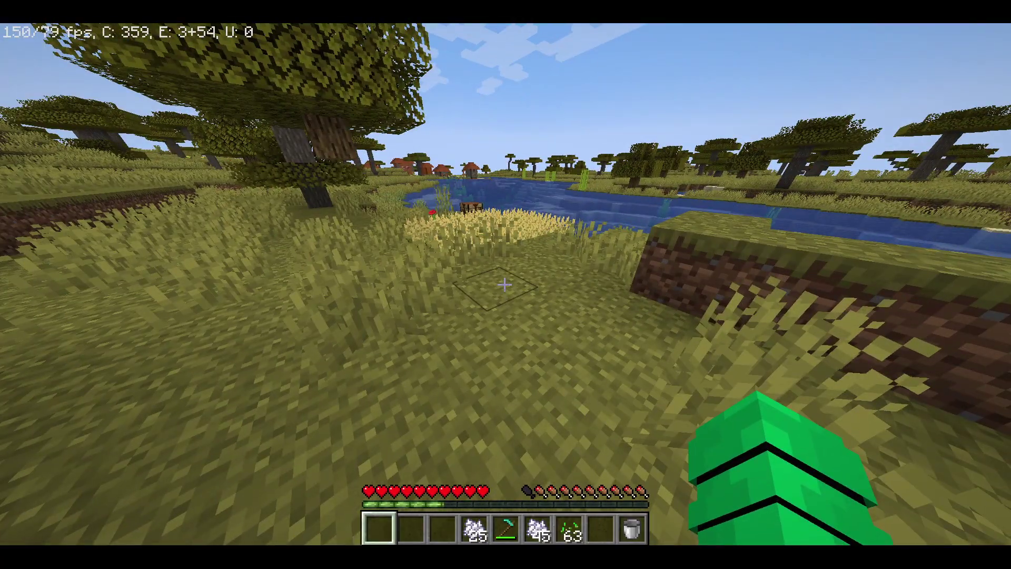
pyautogui.write('/give')
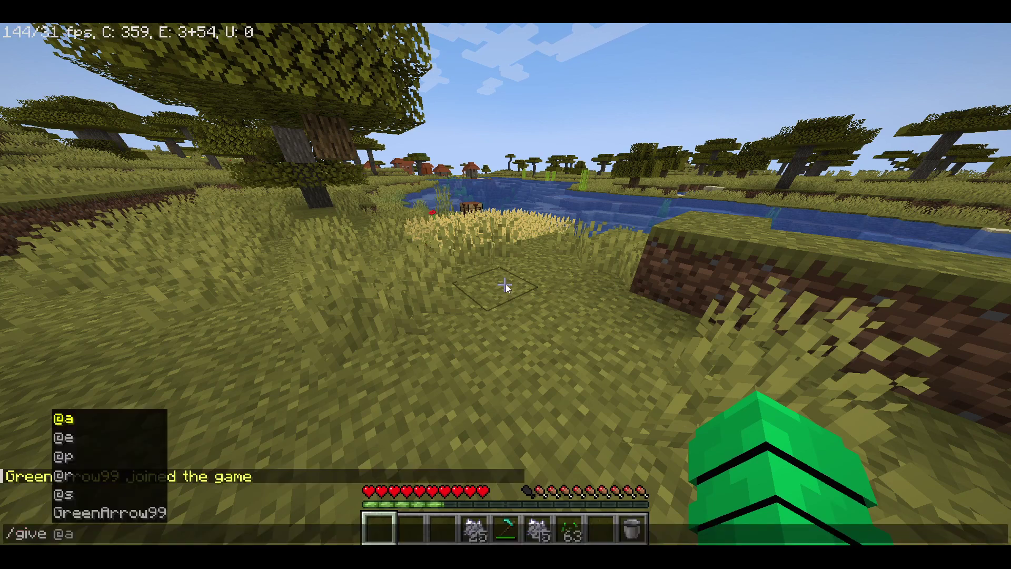
pyautogui.press('Tab')
pyautogui.write('iron_')
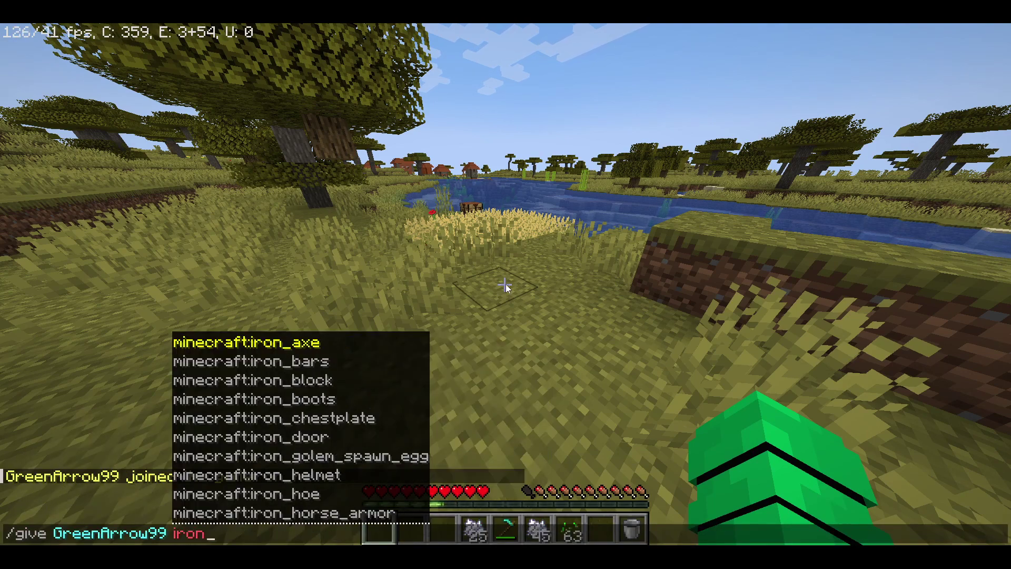
pyautogui.write('hoe 1')
pyautogui.press('Return')
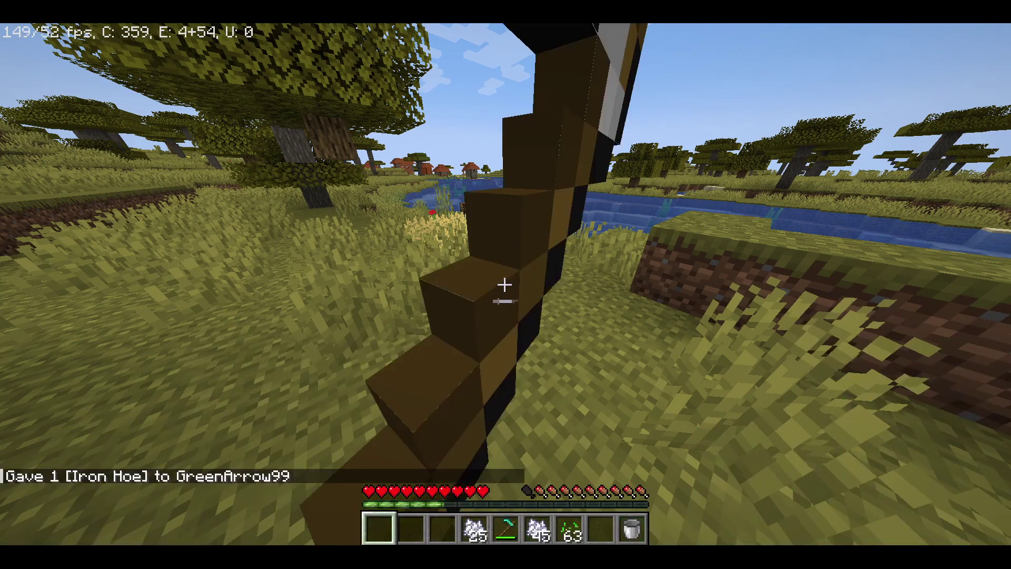
# - Return to the crop plot and harvest the ripe wheat rows nearest the dirt bank with the iron hoe
pyautogui.press('w')
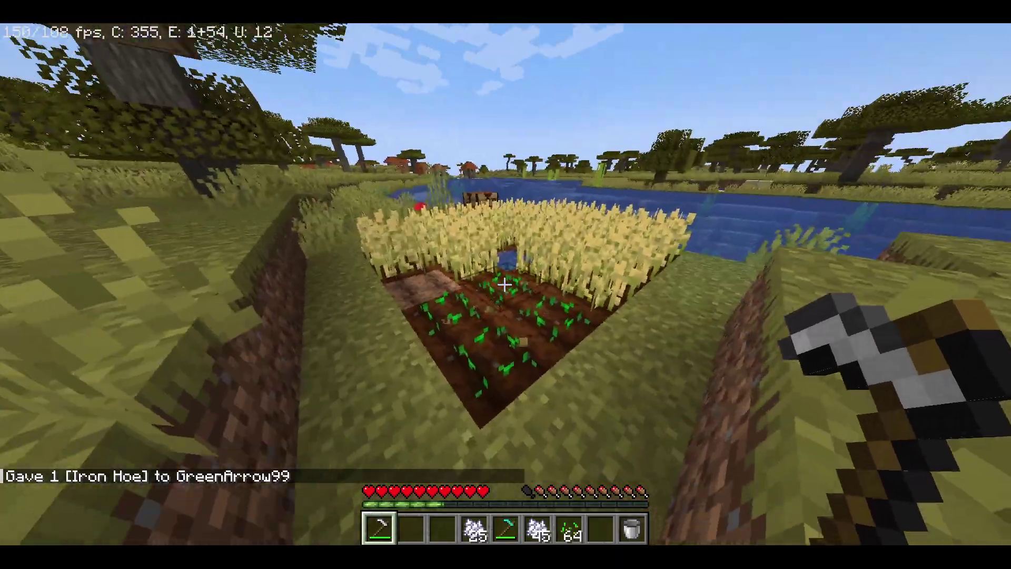
pyautogui.press('a')
pyautogui.press('space')
pyautogui.press('a')
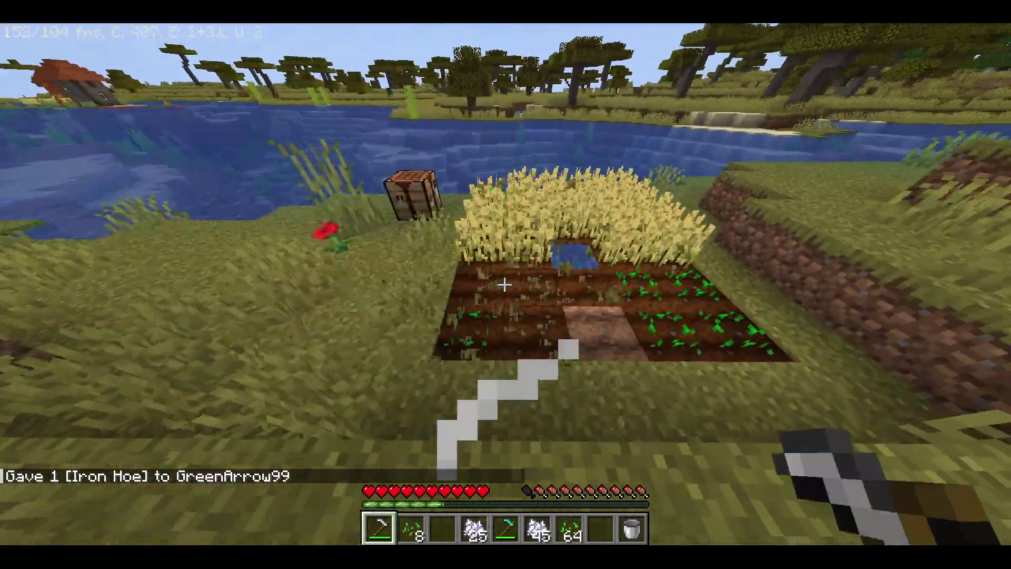
pyautogui.press('d')
pyautogui.press('space')
pyautogui.press('d')
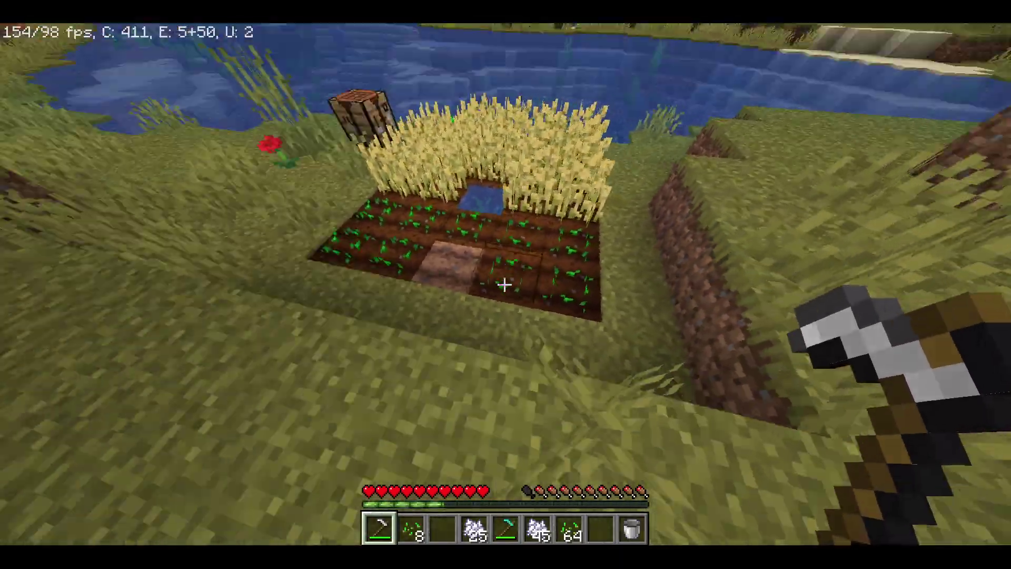
# - Go around to the crafting table side and harvest more ripe wheat beside the water block with the iron hoe
pyautogui.press('d')
pyautogui.press('a')
pyautogui.press('w')
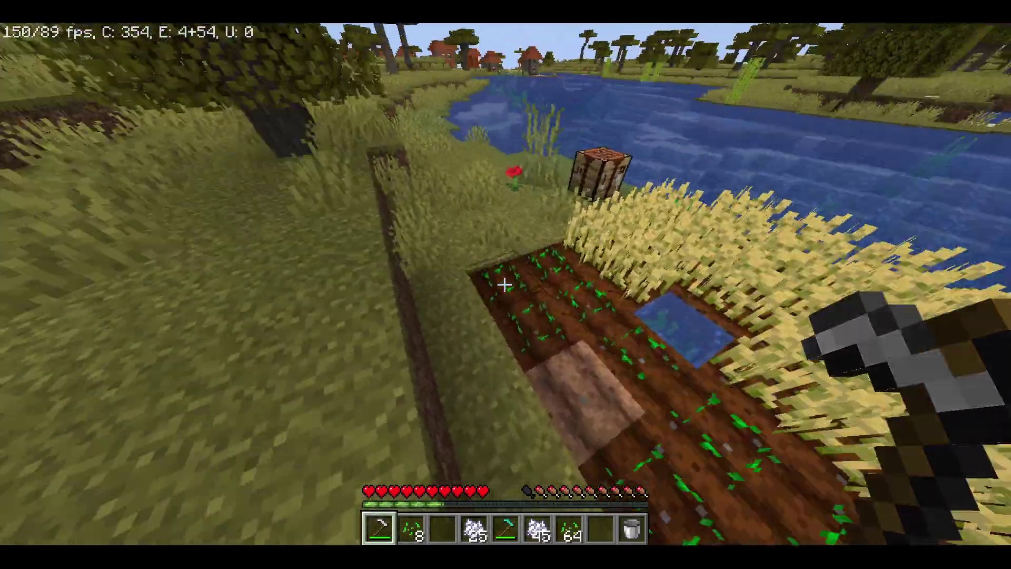
pyautogui.press('a')
pyautogui.press('w')
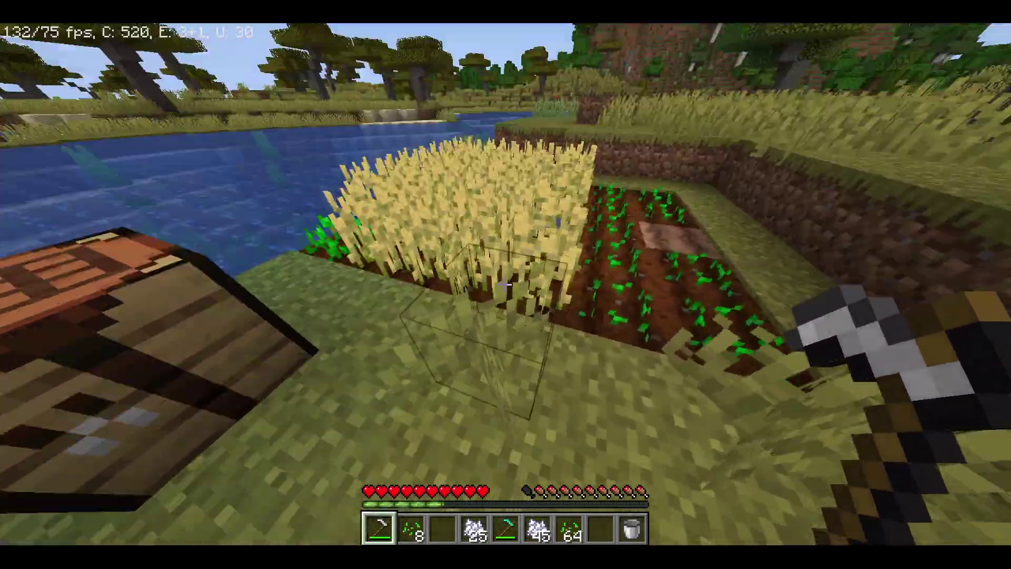
pyautogui.click(505, 284)
pyautogui.press('w')
pyautogui.click(505, 285)
pyautogui.press('a')
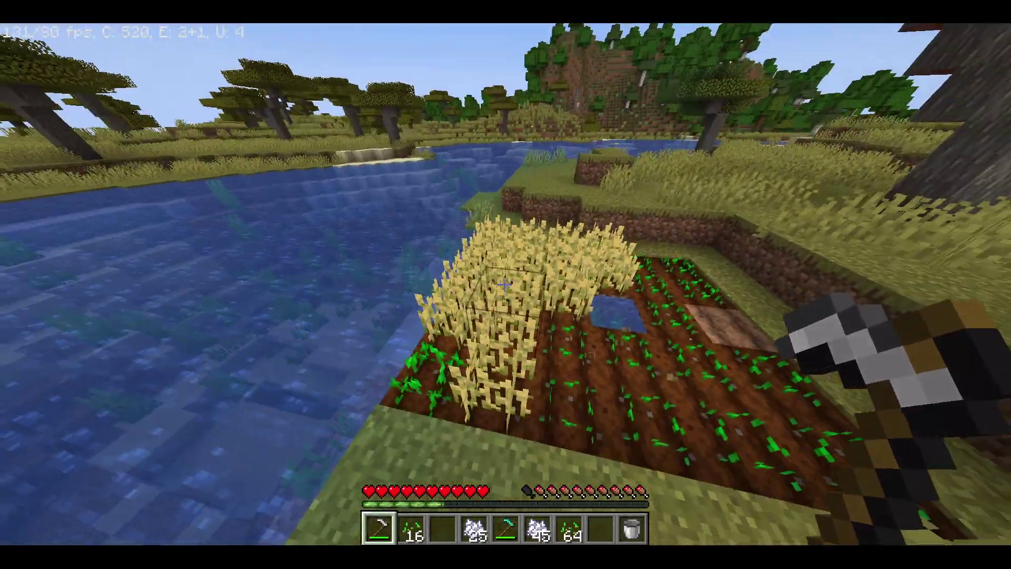
# - Circle the plot and the surrounding grass to look over the replanted wheat rows
pyautogui.press('d')
pyautogui.press('space')
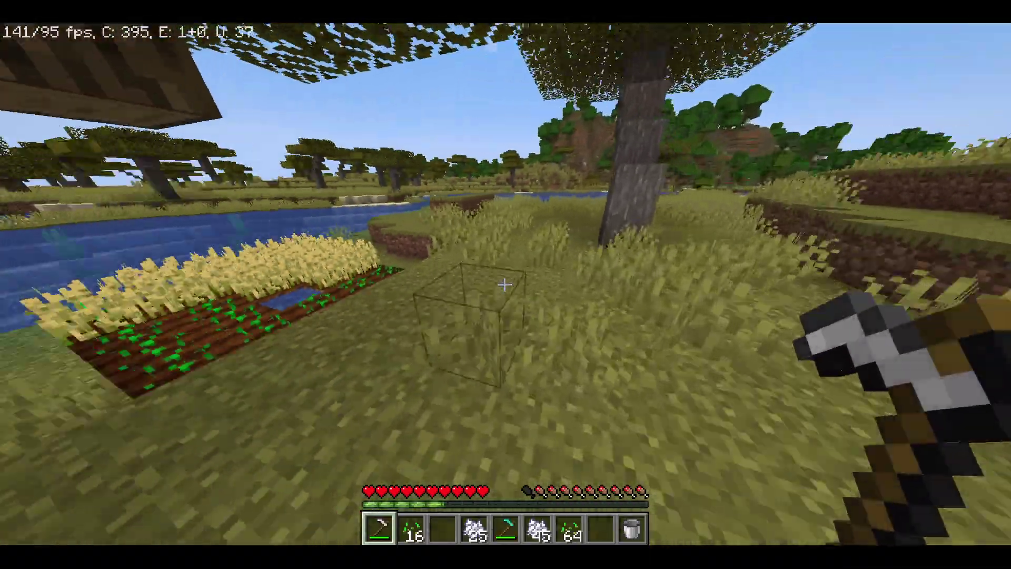
pyautogui.press('w')
pyautogui.press('d')
pyautogui.press('w')
pyautogui.moveTo(505, 284)
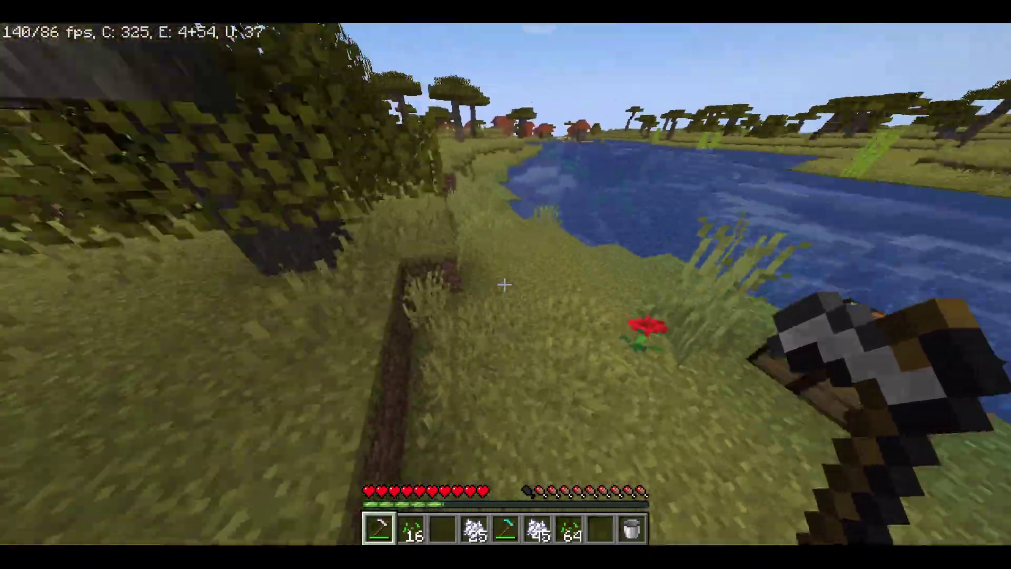
pyautogui.press('w')
pyautogui.press('space')
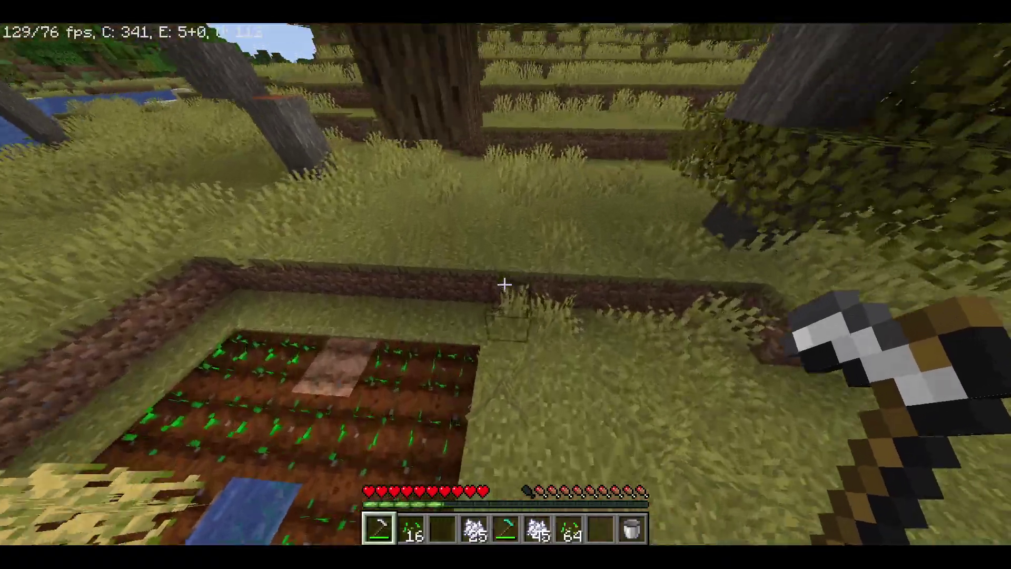
pyautogui.press('w')
# - Break the young wheat on the dirt bank side of the plot with an empty hand to bare the farmland
pyautogui.press('4')
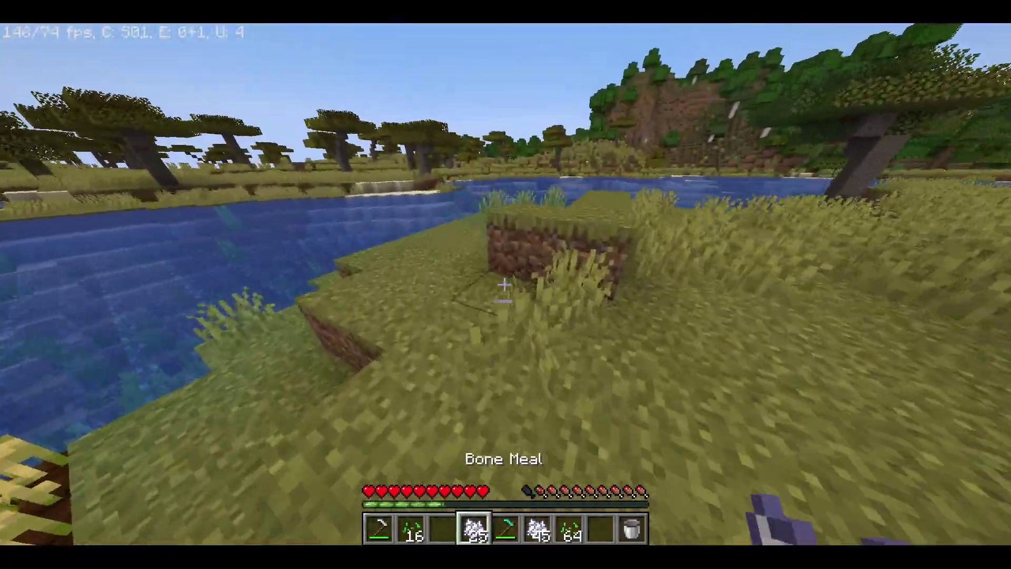
pyautogui.press('w')
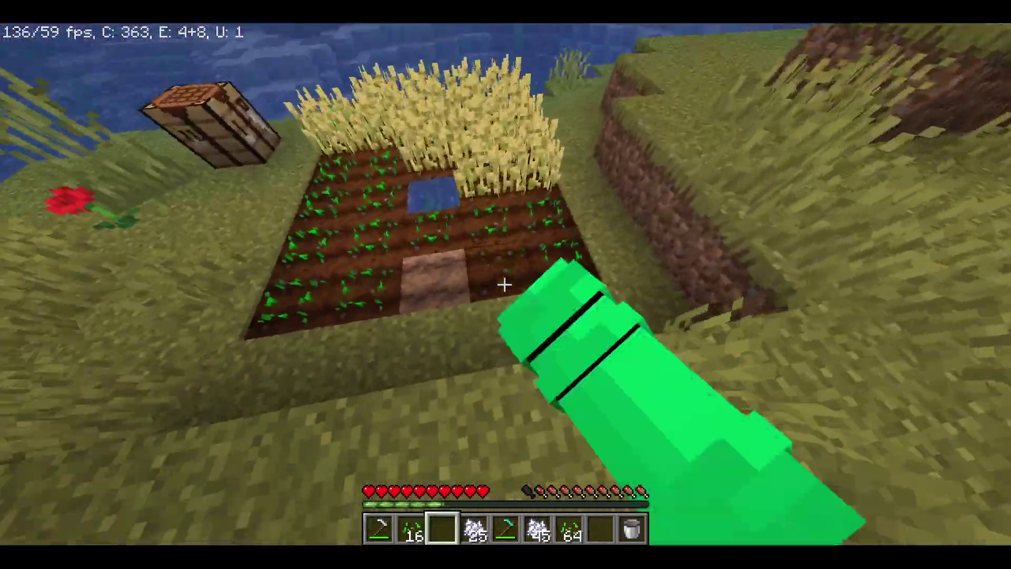
pyautogui.press('w')
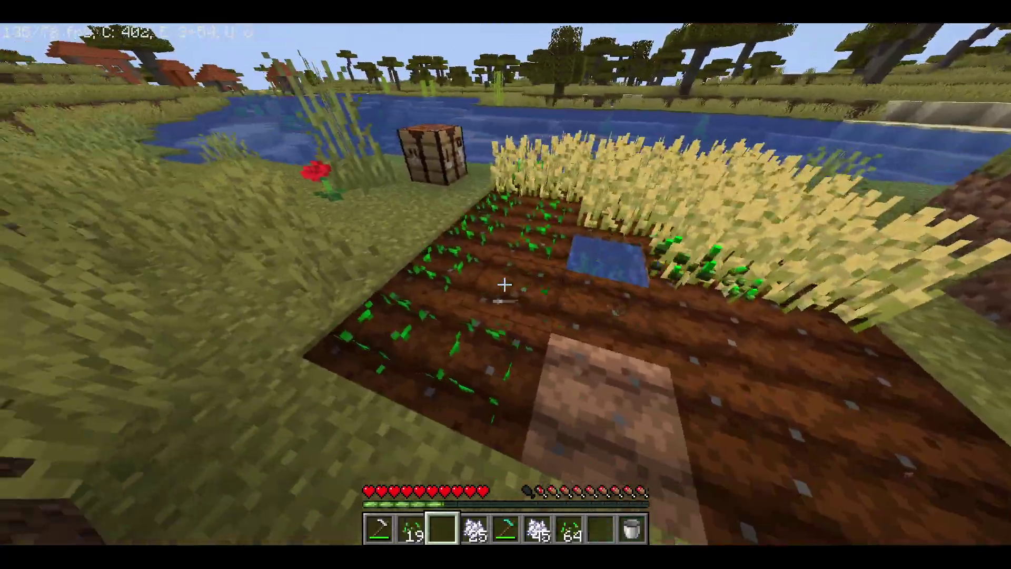
pyautogui.press('w')
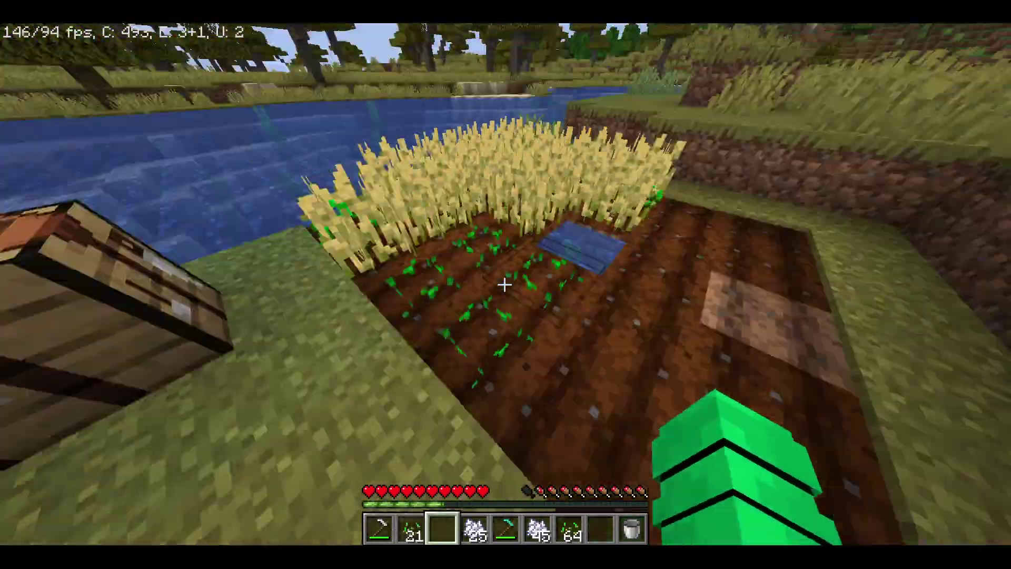
pyautogui.press('space')
# - Move the diamond hoe to the off hand and plant wheat seeds across the bare farmland
pyautogui.press('5')
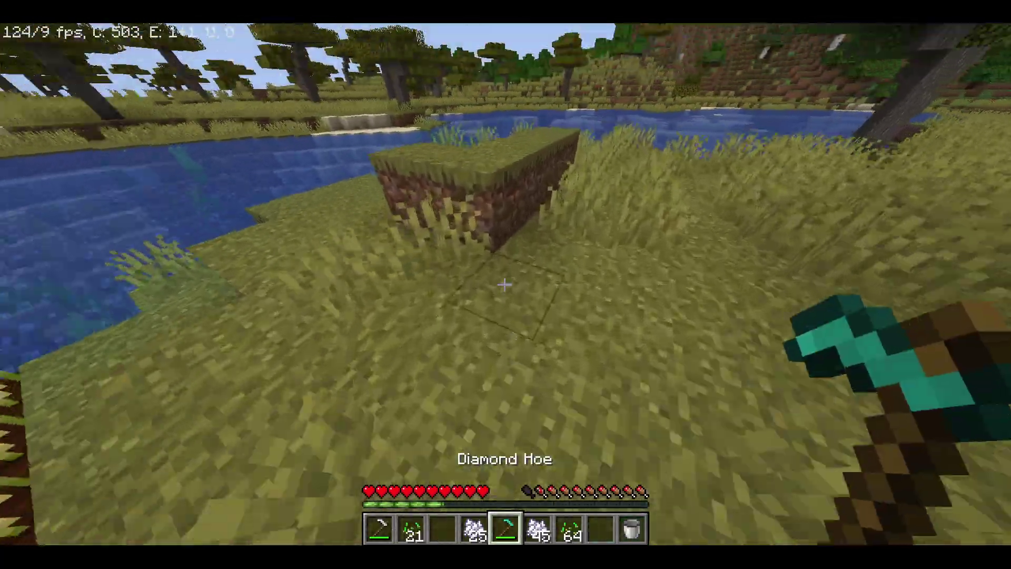
pyautogui.press('f')
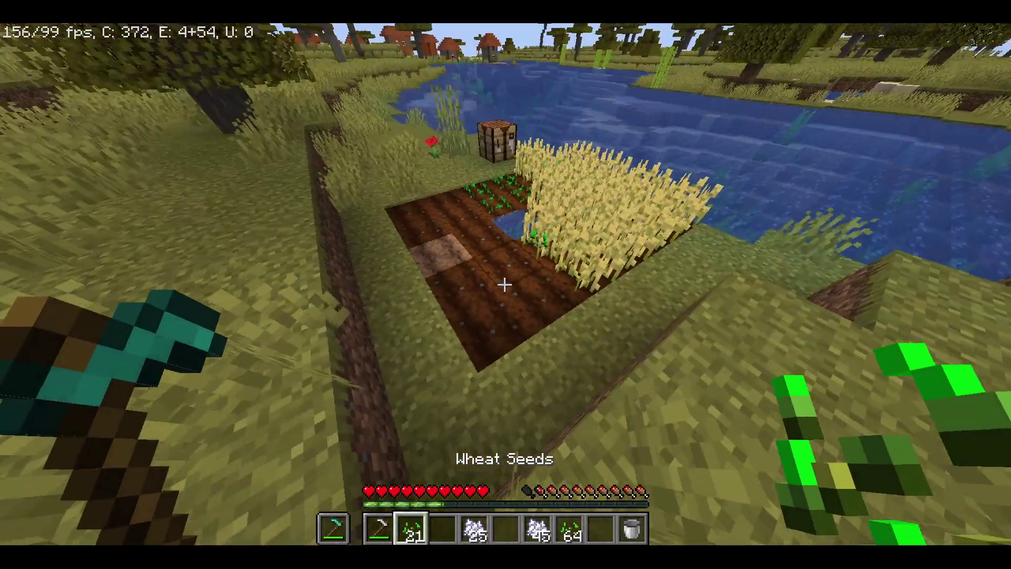
pyautogui.press('a')
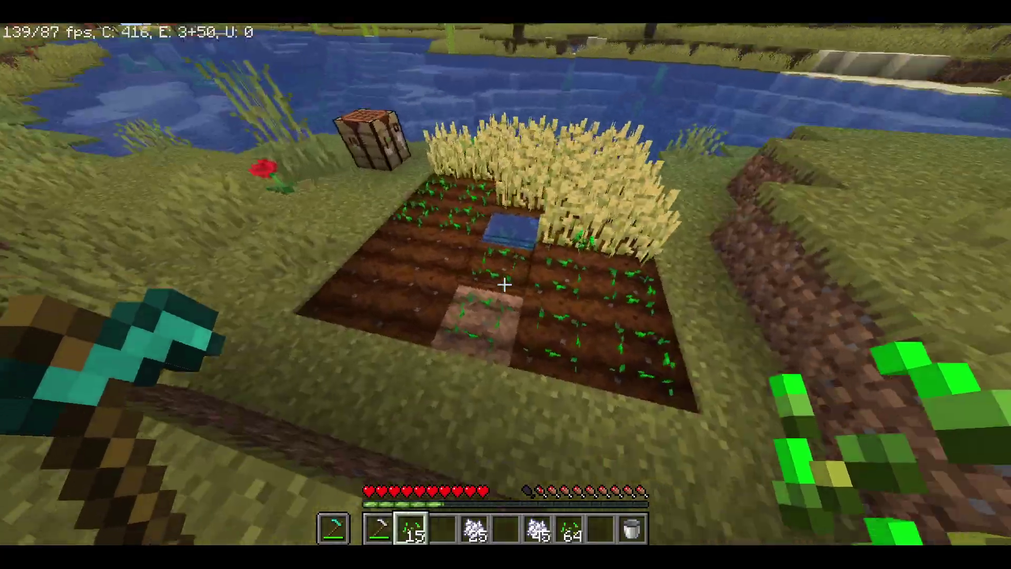
pyautogui.rightClick(504, 284)
pyautogui.rightClick(505, 284)
pyautogui.rightClick(505, 284)
pyautogui.rightClick(504, 284)
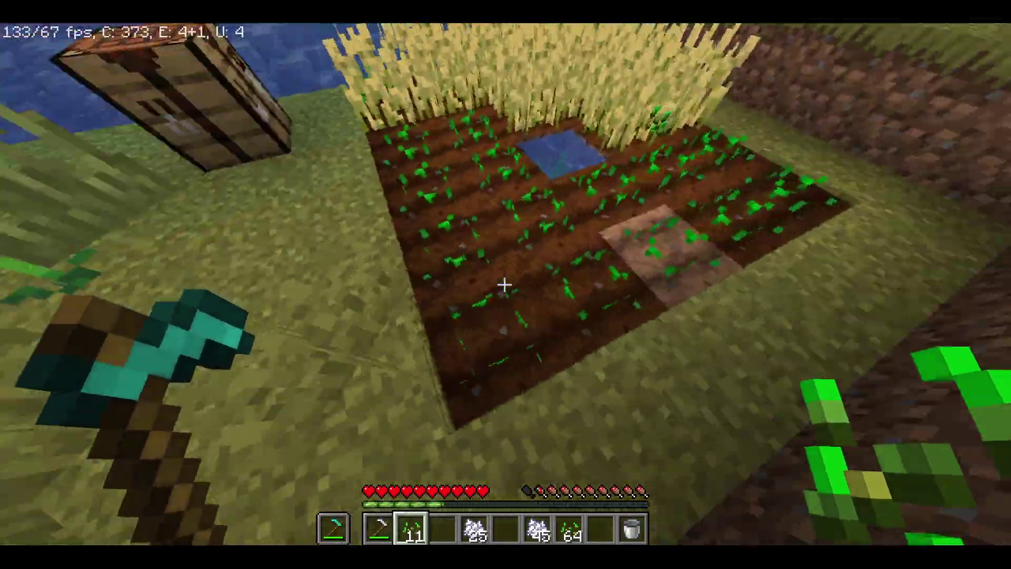
# - Put the diamond hoe back in the hotbar and break tall grass near the trees with an empty hand
pyautogui.press('w')
pyautogui.click(504, 284)
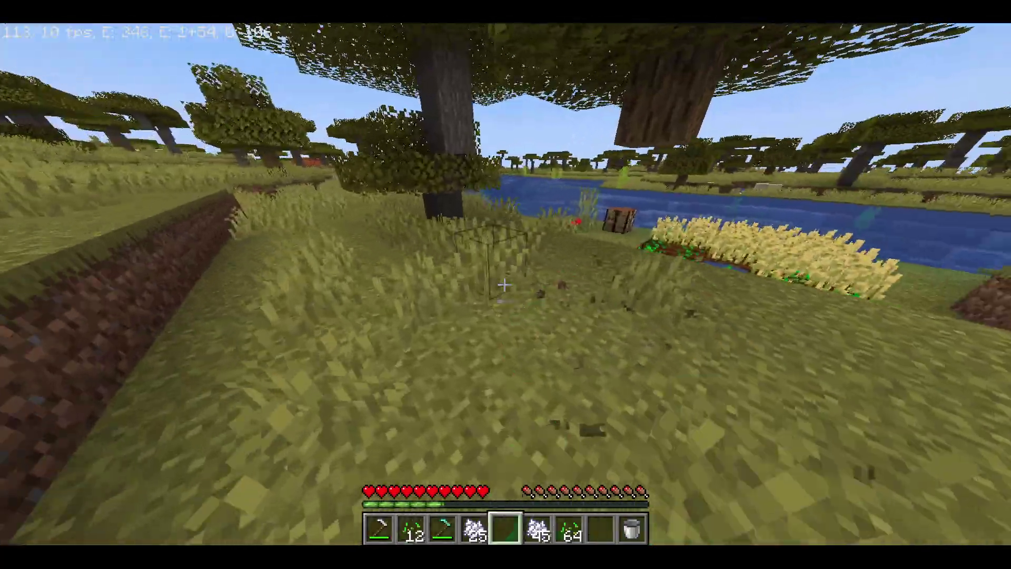
pyautogui.press('w')
pyautogui.click(504, 284)
pyautogui.click(505, 284)
pyautogui.click(505, 284)
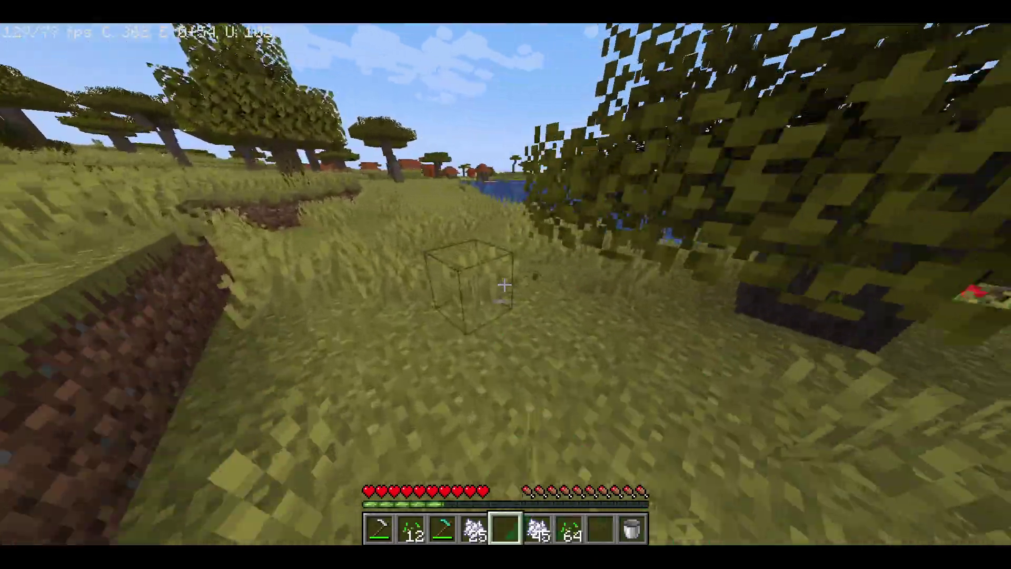
pyautogui.click(504, 285)
pyautogui.click(504, 284)
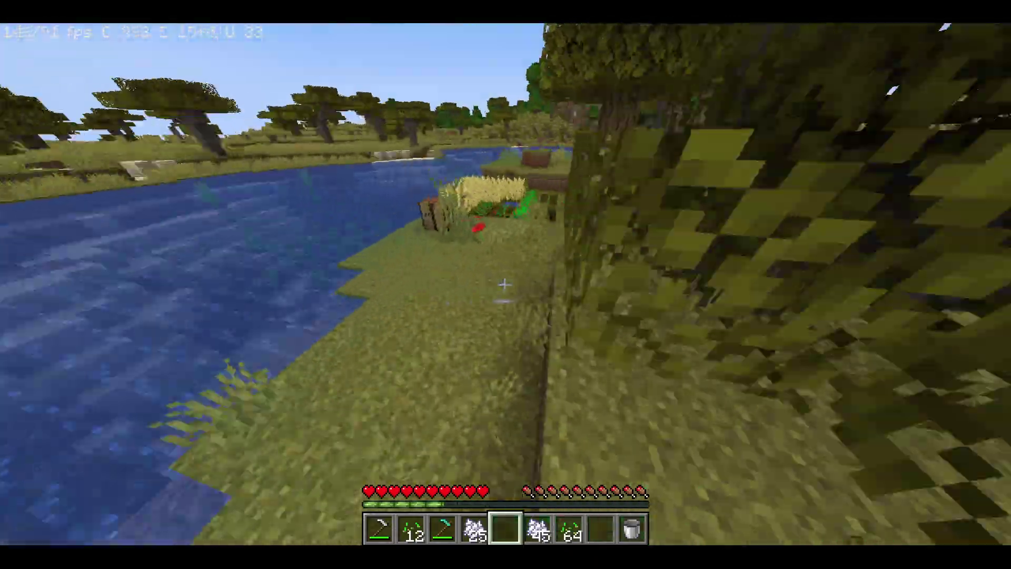
# - Clear tall grass along the riverbank and up on the terrace behind the plot, collecting the dropped wheat seeds
pyautogui.press('w')
pyautogui.click(505, 284)
pyautogui.click(504, 284)
pyautogui.click(504, 284)
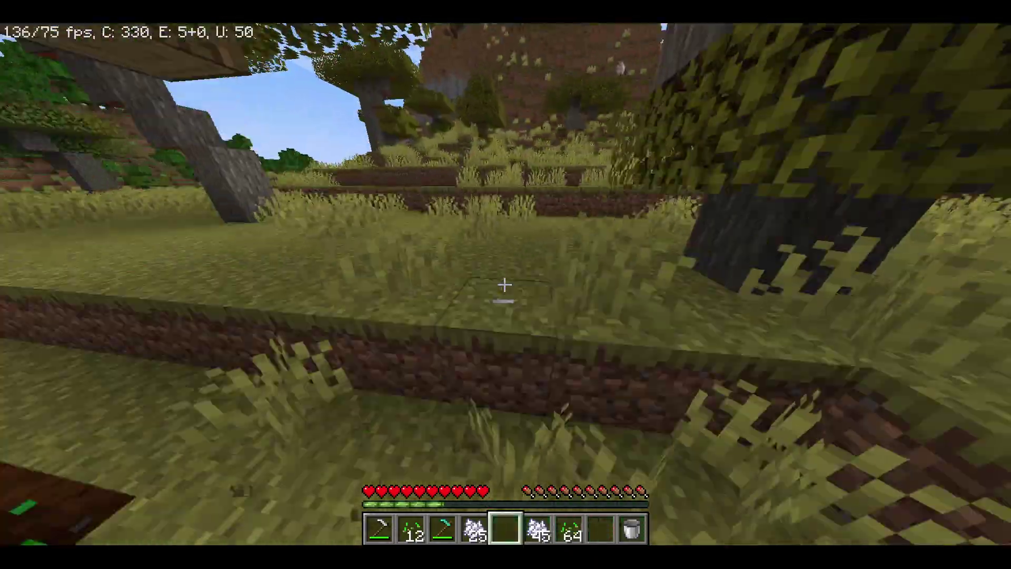
pyautogui.press('w')
pyautogui.click(504, 284)
pyautogui.click(504, 284)
pyautogui.click(504, 284)
pyautogui.click(504, 285)
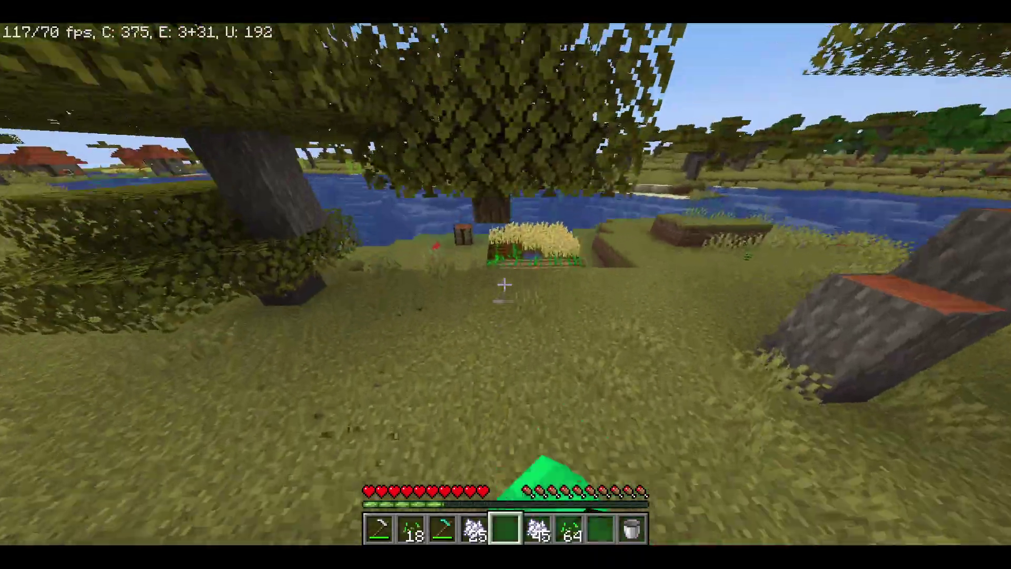
# - Head back toward the crop plot and break the remaining tall grass on the raised ground beside it
pyautogui.press('w')
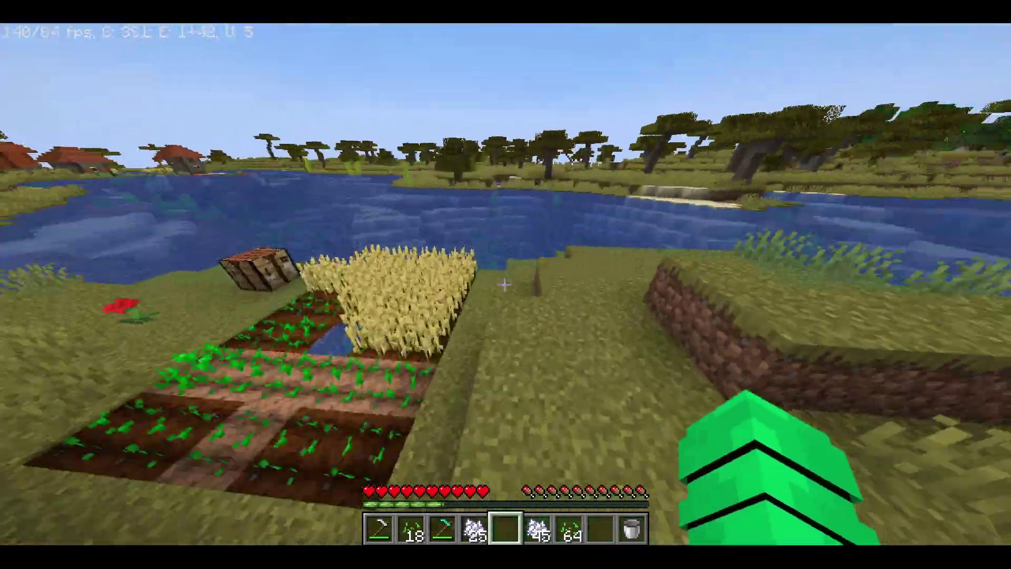
pyautogui.press('w')
pyautogui.press('space')
pyautogui.click(505, 285)
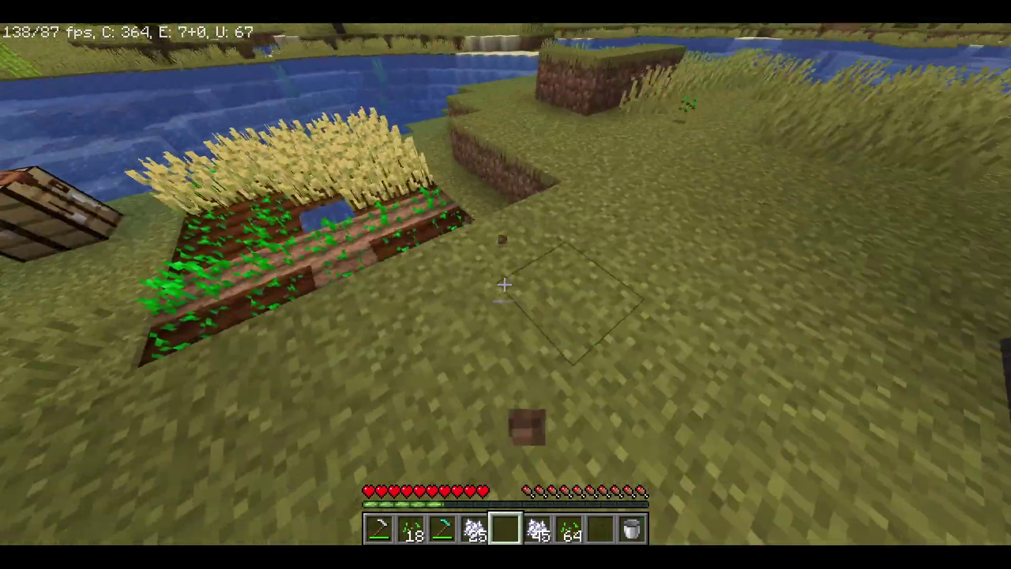
# - Inspect the growing and ripe wheat from all around the plot, holding the diamond hoe and then the iron hoe
pyautogui.press('w')
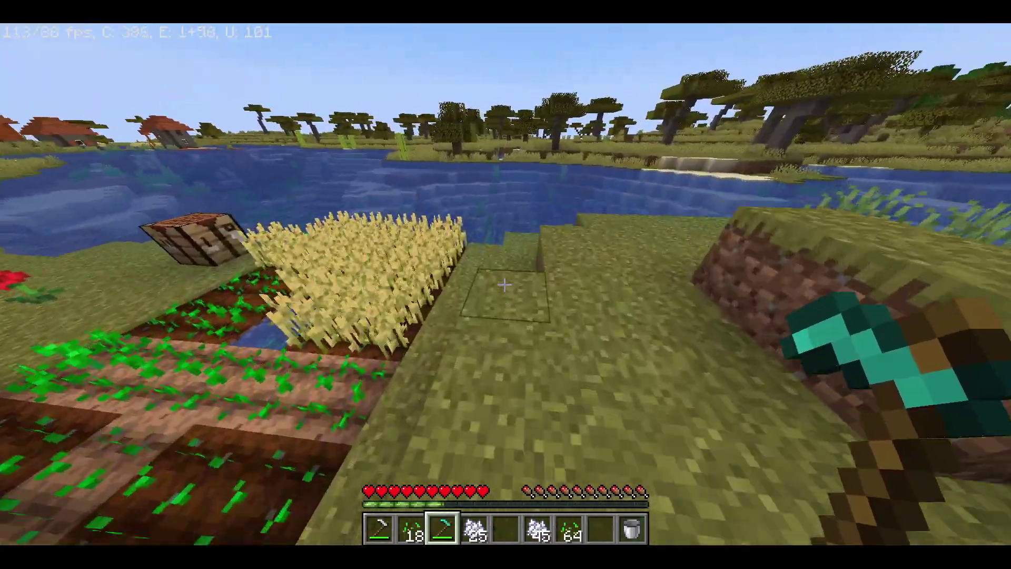
pyautogui.press('a')
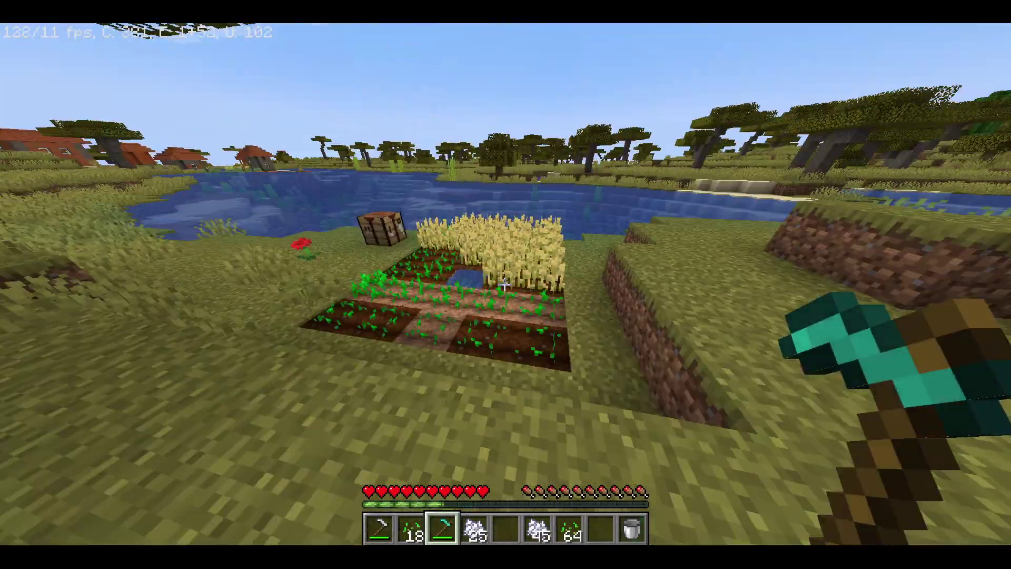
pyautogui.press('d')
pyautogui.press('w')
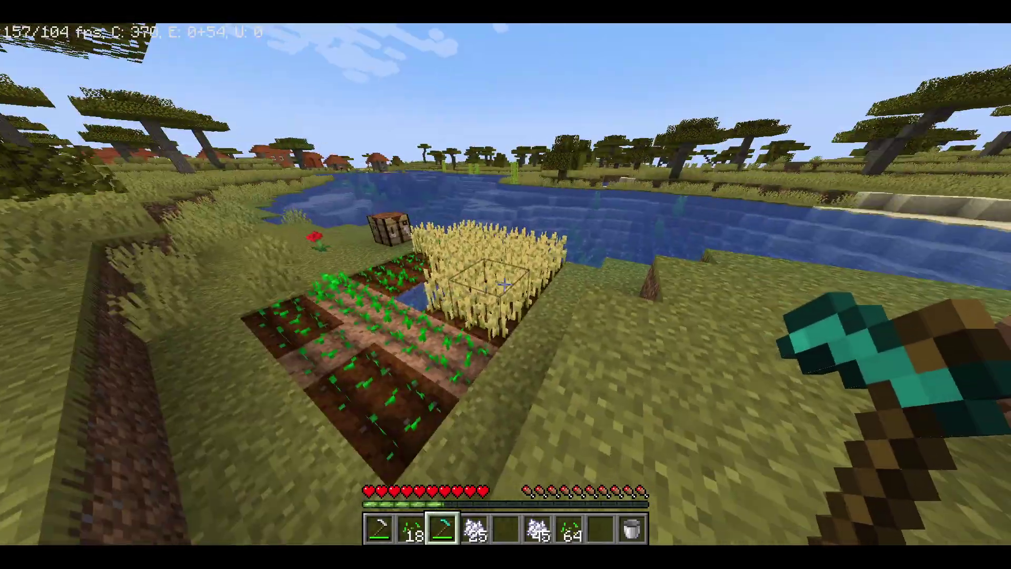
pyautogui.press('a')
pyautogui.press('1')
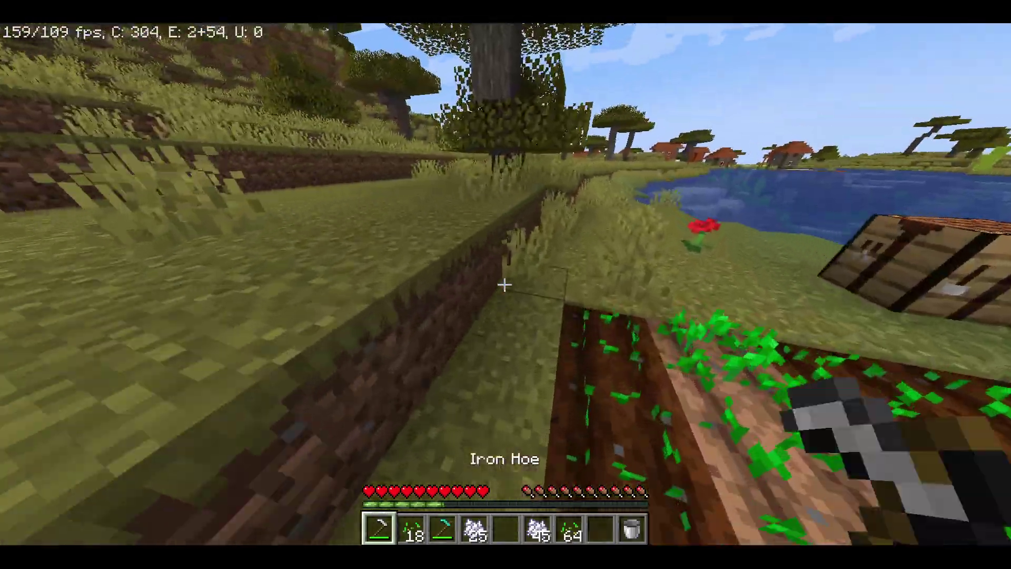
pyautogui.press('w')
pyautogui.press('a')
pyautogui.press('space')
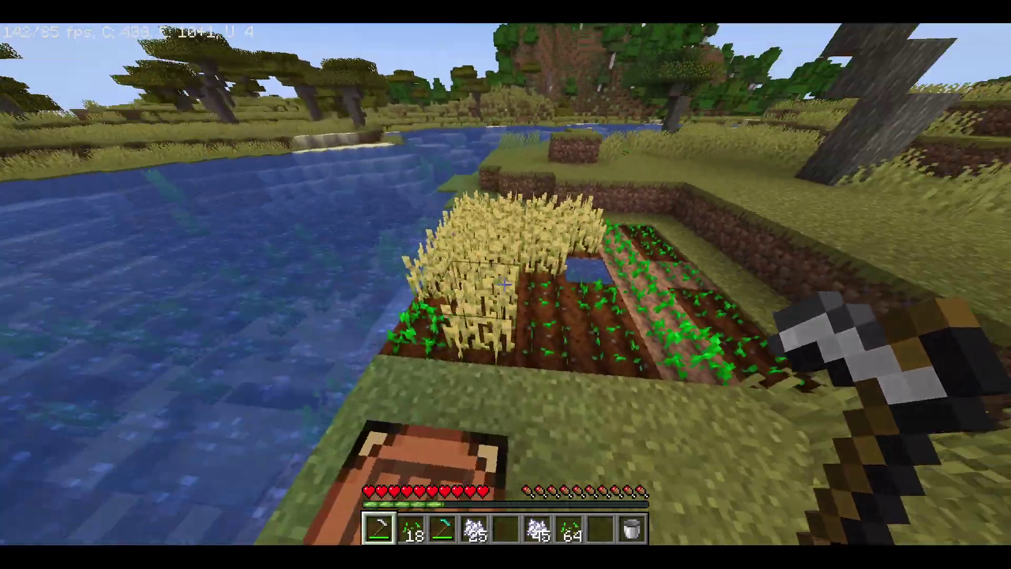
pyautogui.press('w')
pyautogui.press('space')
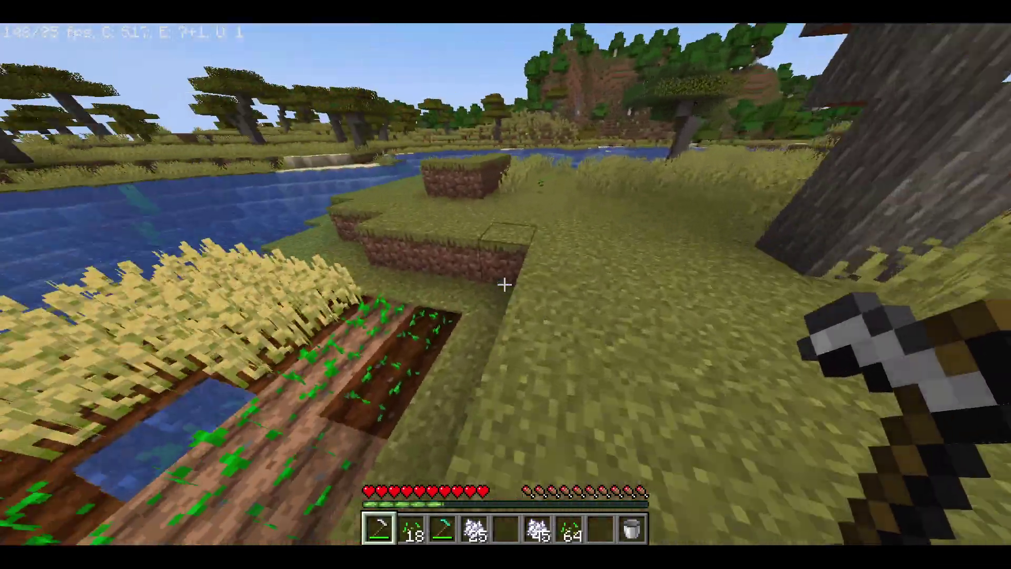
pyautogui.press('w')
pyautogui.press('space')
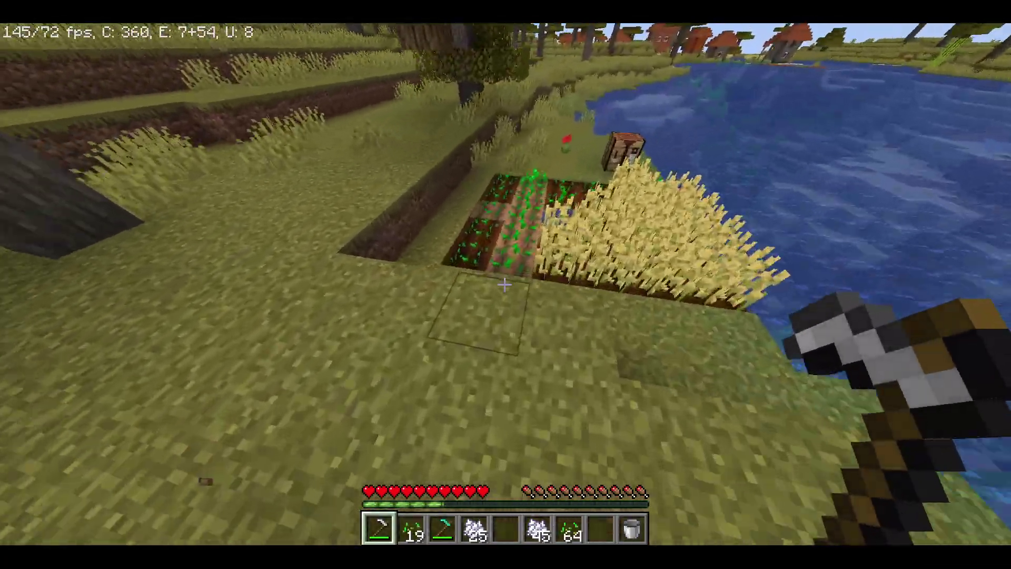
# - Walk around the crop plot and apply bone meal to the young wheat near the crafting table
pyautogui.press('a')
pyautogui.press('w')
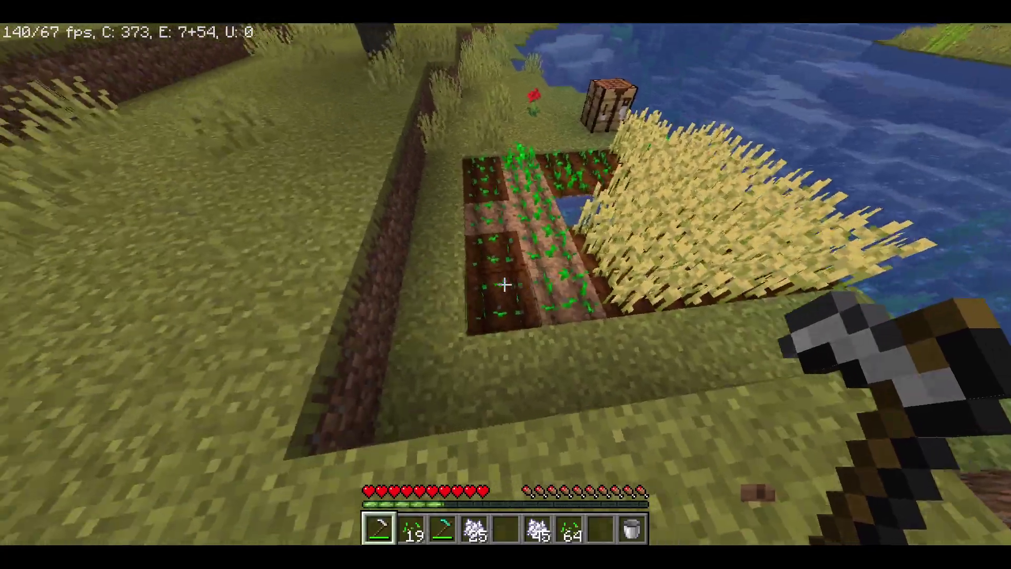
pyautogui.press('w')
pyautogui.press('a')
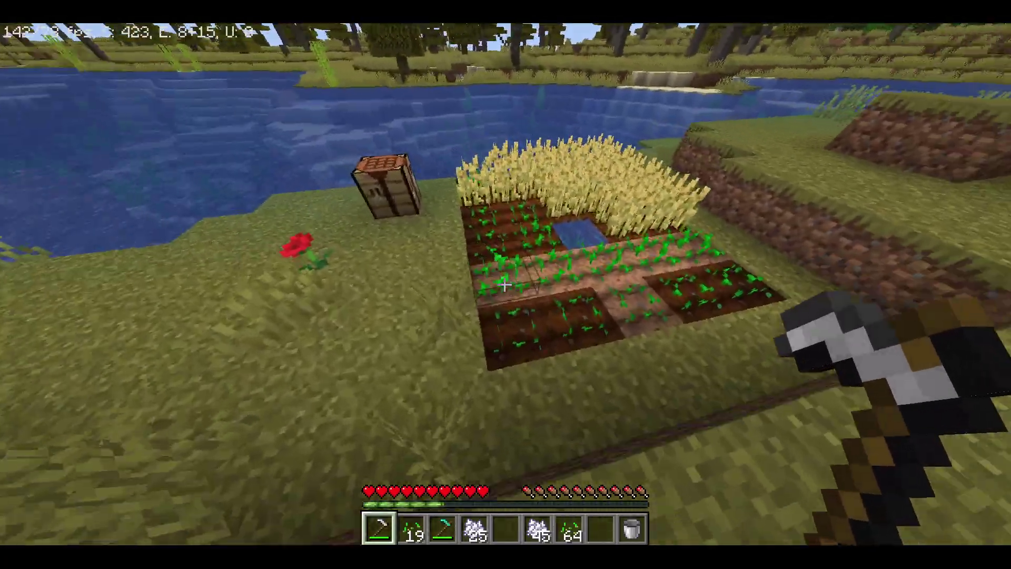
pyautogui.press('4')
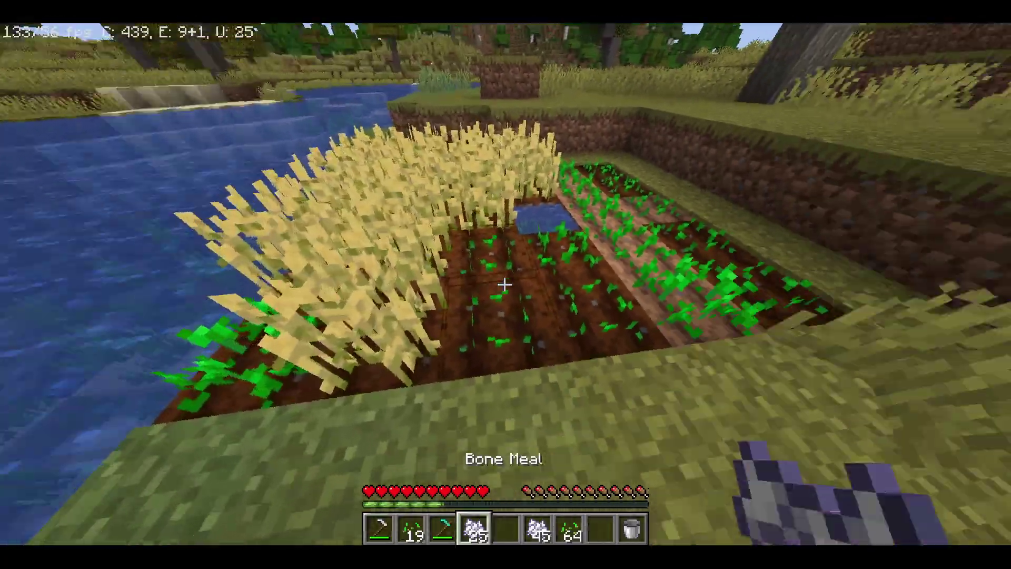
pyautogui.rightClick(504, 285)
pyautogui.rightClick(504, 284)
pyautogui.rightClick(505, 284)
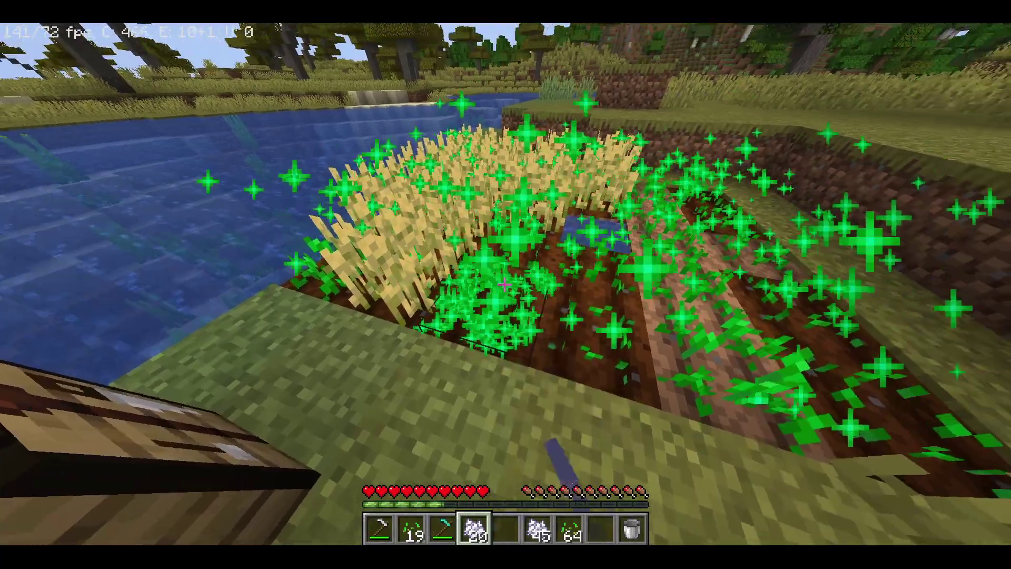
pyautogui.press('s')
pyautogui.press('d')
pyautogui.rightClick(504, 284)
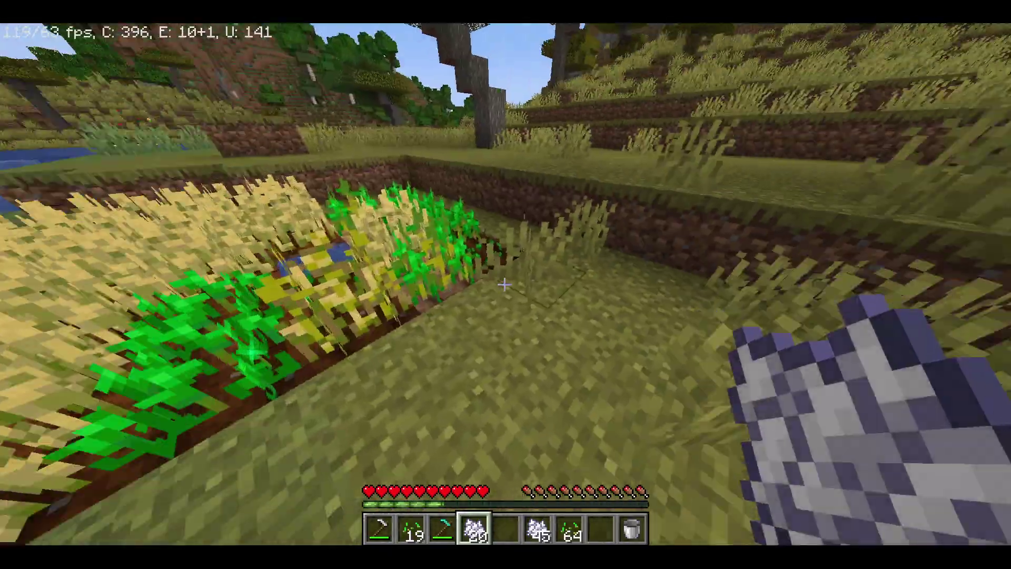
# - Harvest the ripe wheat across the plot with the iron hoe
pyautogui.press('1')
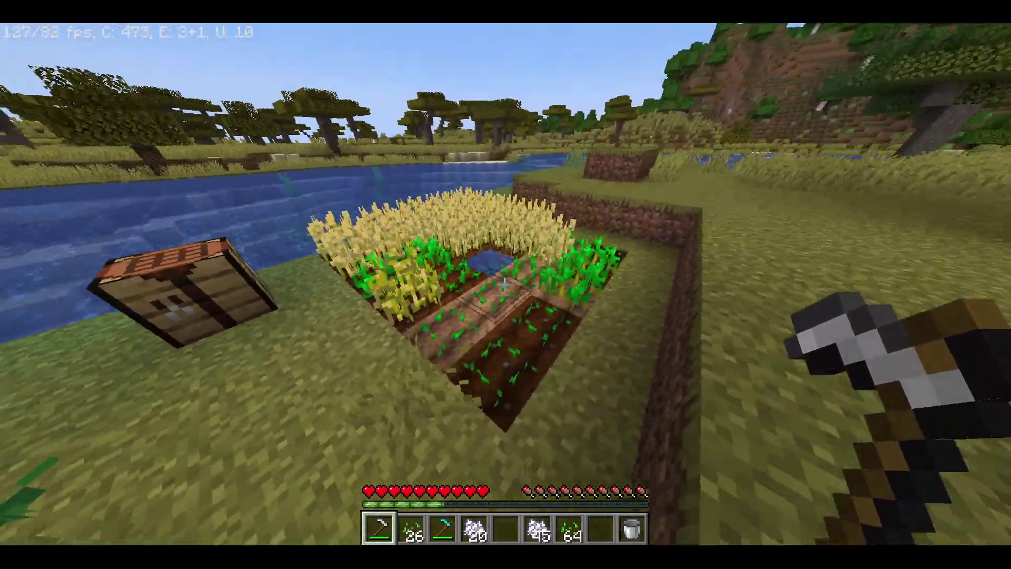
pyautogui.press('w')
pyautogui.press('d')
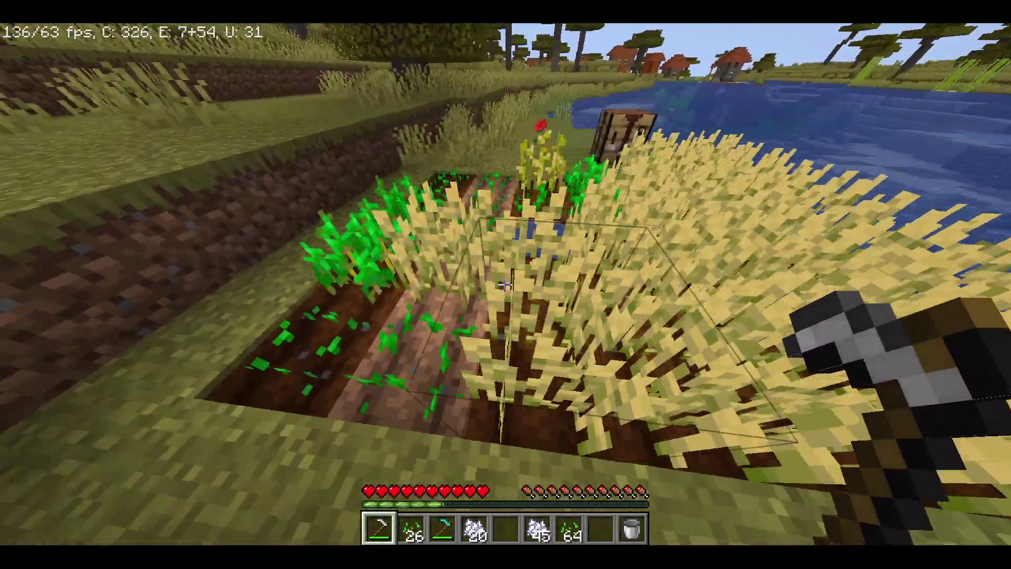
pyautogui.click(505, 284)
pyautogui.press('s')
pyautogui.click(504, 284)
pyautogui.press('w')
pyautogui.click(504, 285)
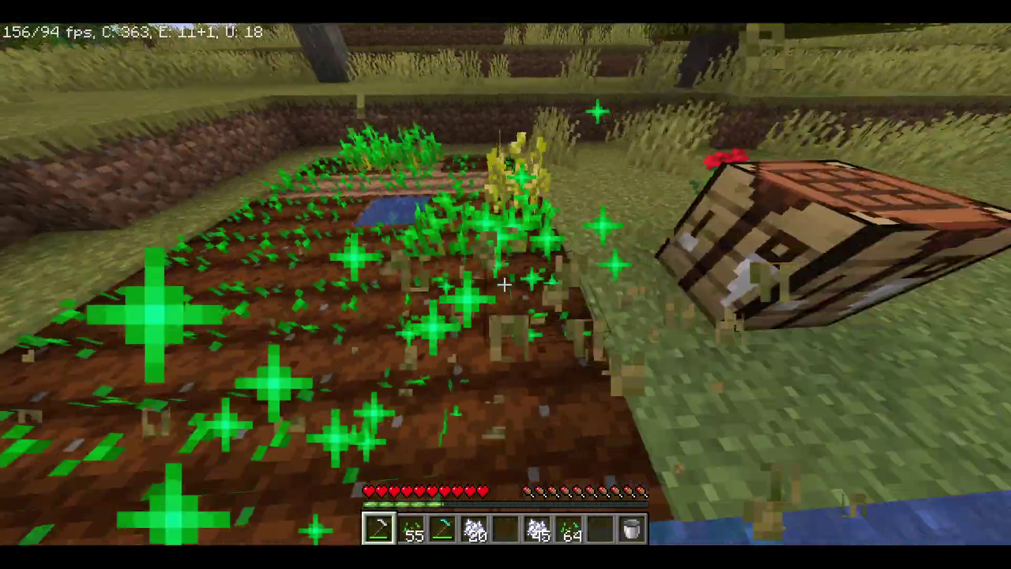
pyautogui.click(504, 284)
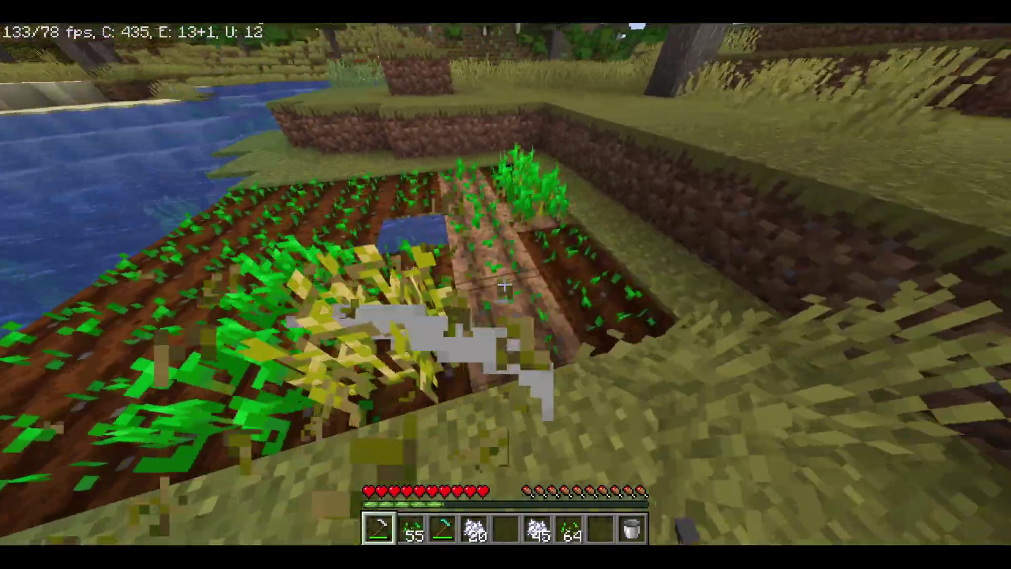
# - Inspect the plot from the bank and the raised ground, and check the wheat and seeds in the inventory
pyautogui.press('d')
pyautogui.press('space')
pyautogui.press('w')
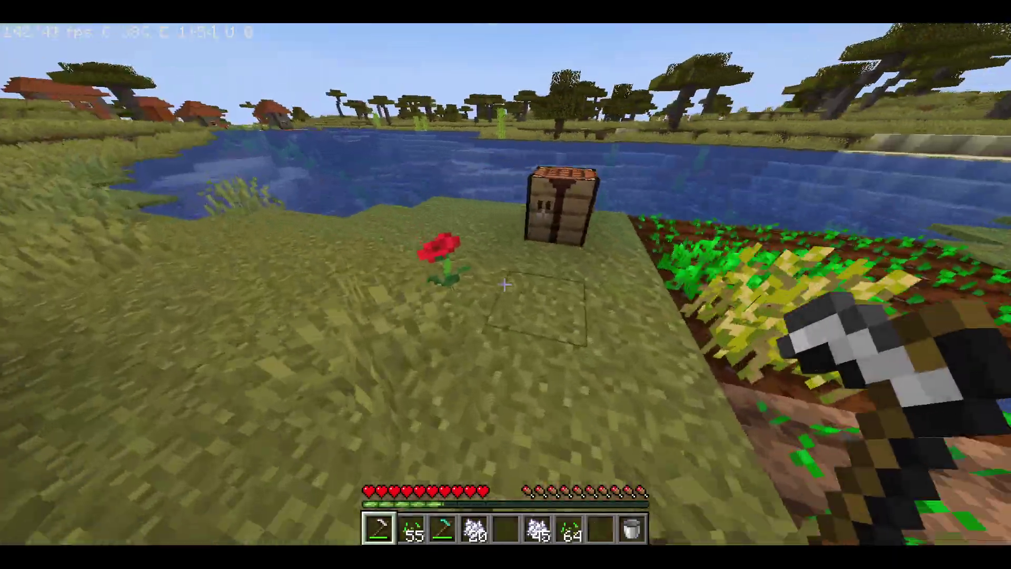
pyautogui.click(504, 284)
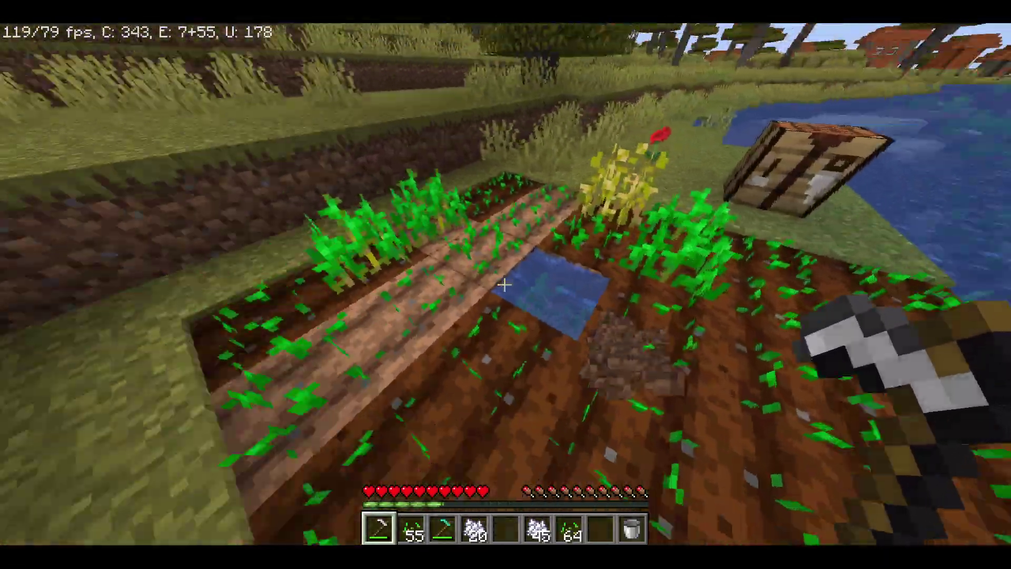
pyautogui.press('s')
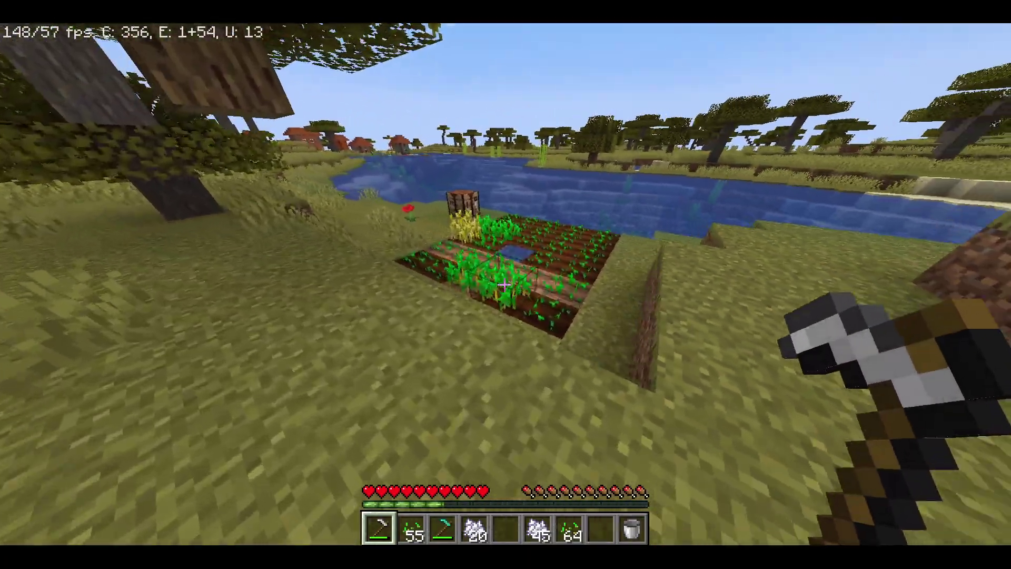
pyautogui.press('w')
pyautogui.press('e')
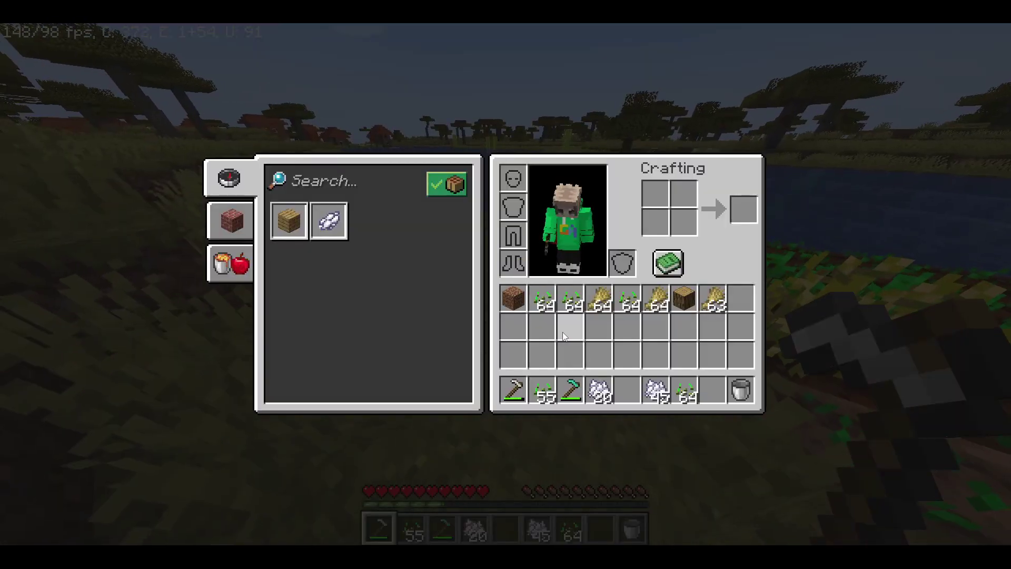
pyautogui.press('e')
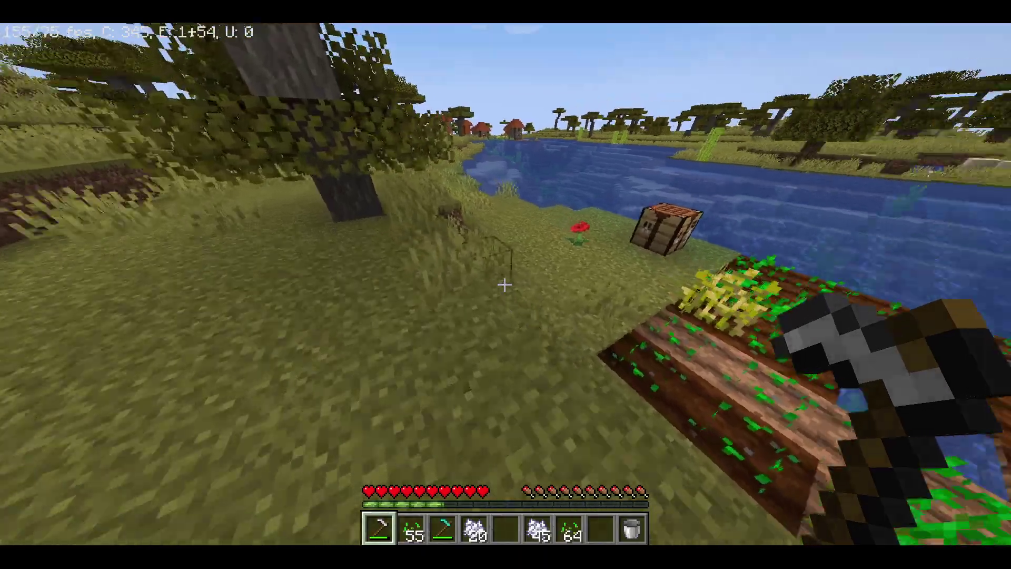
# - Walk to the tall grass between the tree and the plot and strike it with the iron hoe
pyautogui.press('w')
pyautogui.click(505, 284)
pyautogui.click(504, 284)
pyautogui.press('w')
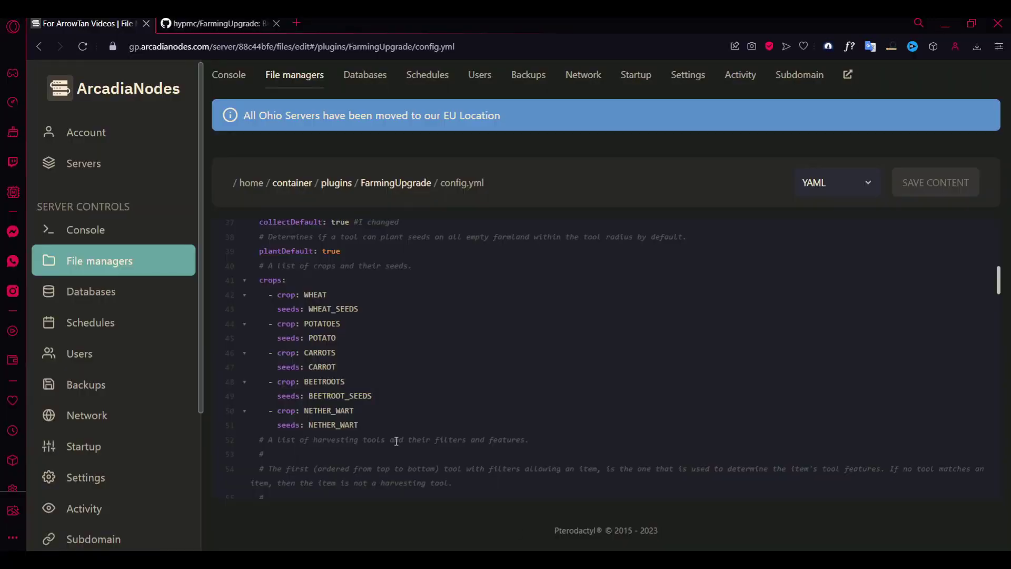
# - Switch to the FarmingUpgrade config.yml in the browser and examine the crops list with each crop's seeds entry
pyautogui.moveTo(395, 425); pyautogui.dragTo(232, 250)
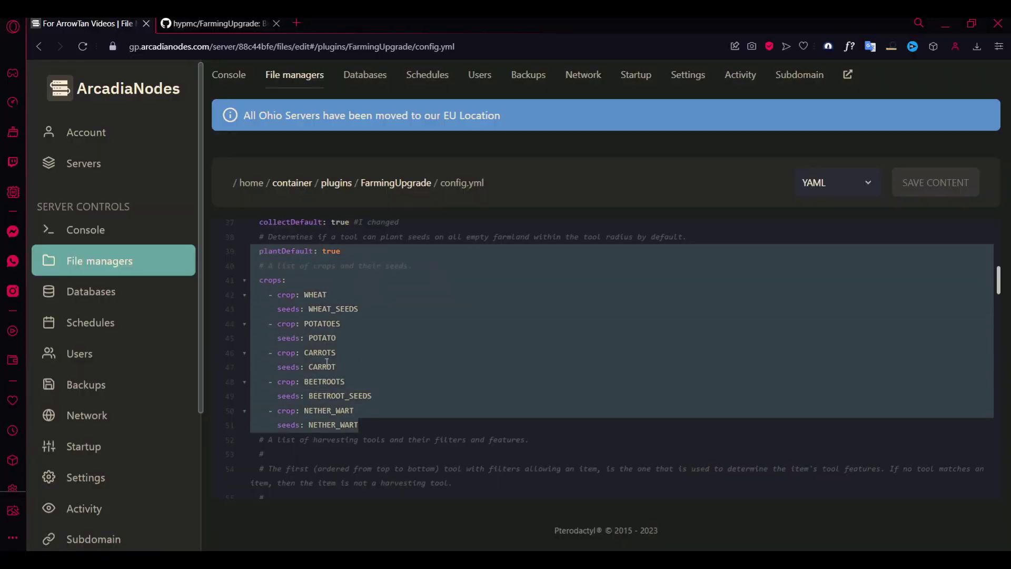
pyautogui.click(346, 309)
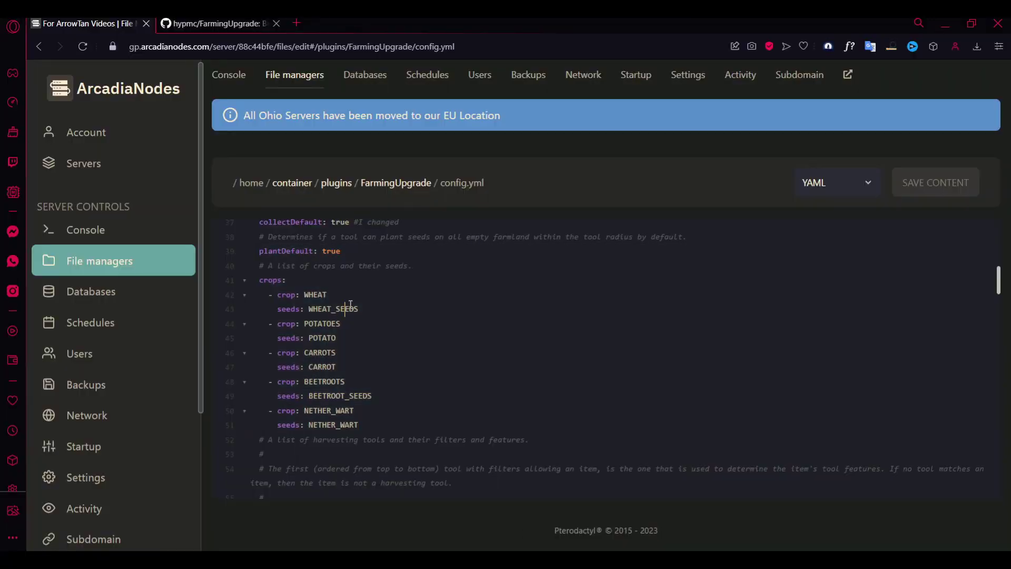
pyautogui.moveTo(329, 294); pyautogui.dragTo(291, 295)
pyautogui.moveTo(408, 309); pyautogui.dragTo(259, 308)
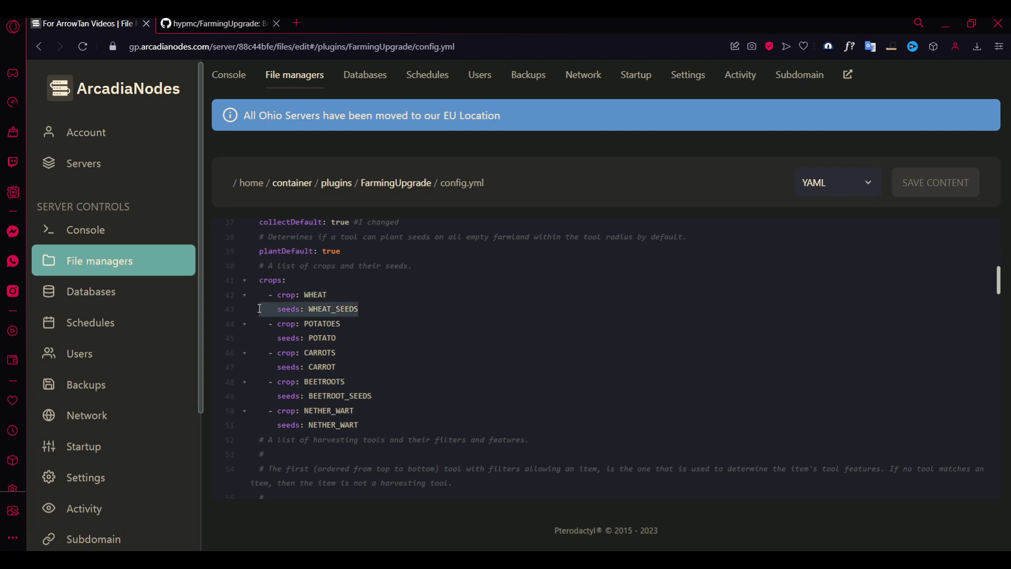
pyautogui.moveTo(360, 323); pyautogui.dragTo(265, 323)
pyautogui.click(357, 338)
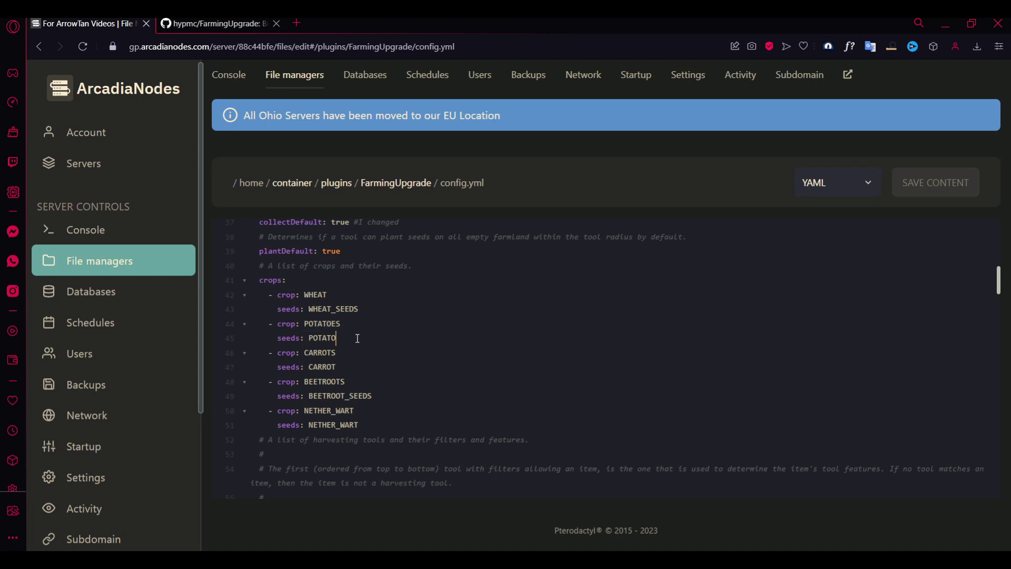
pyautogui.moveTo(375, 338); pyautogui.dragTo(279, 334)
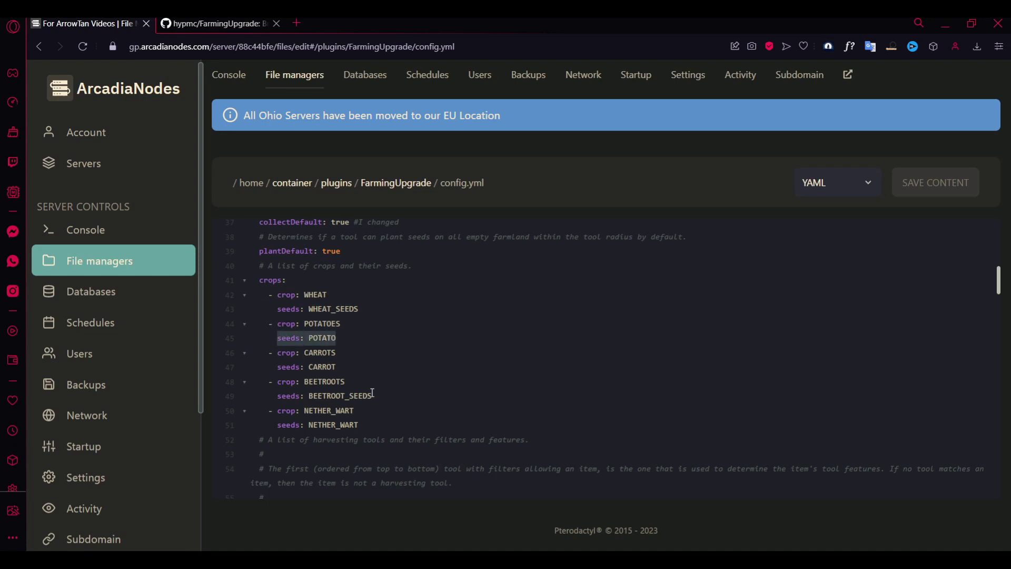
pyautogui.moveTo(360, 424); pyautogui.dragTo(255, 328)
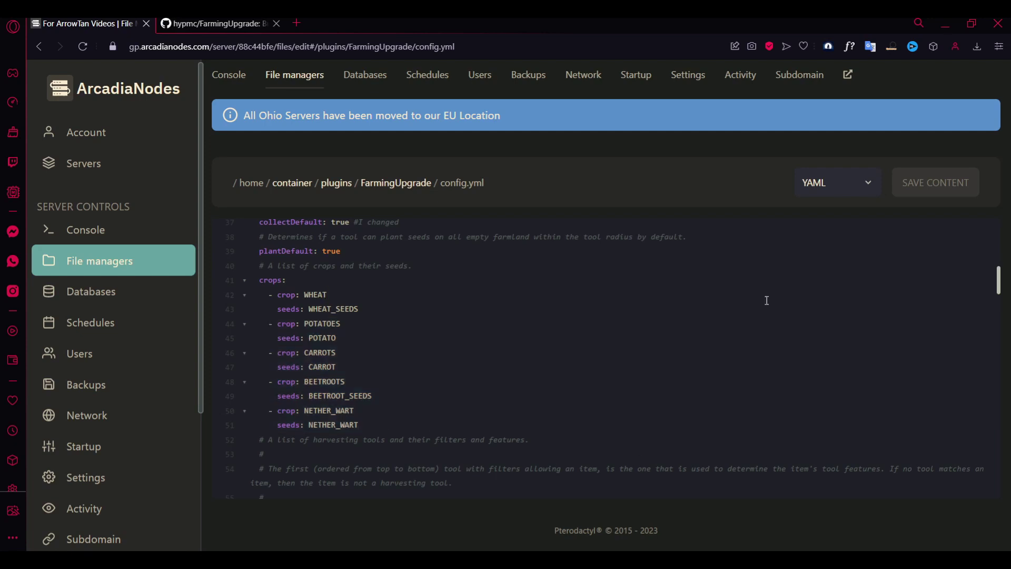
pyautogui.click(380, 433)
# - Review the config comments on tool filters and features and the commented permission, lore and wooden hoe examples
pyautogui.scroll(-8, 380, 433)
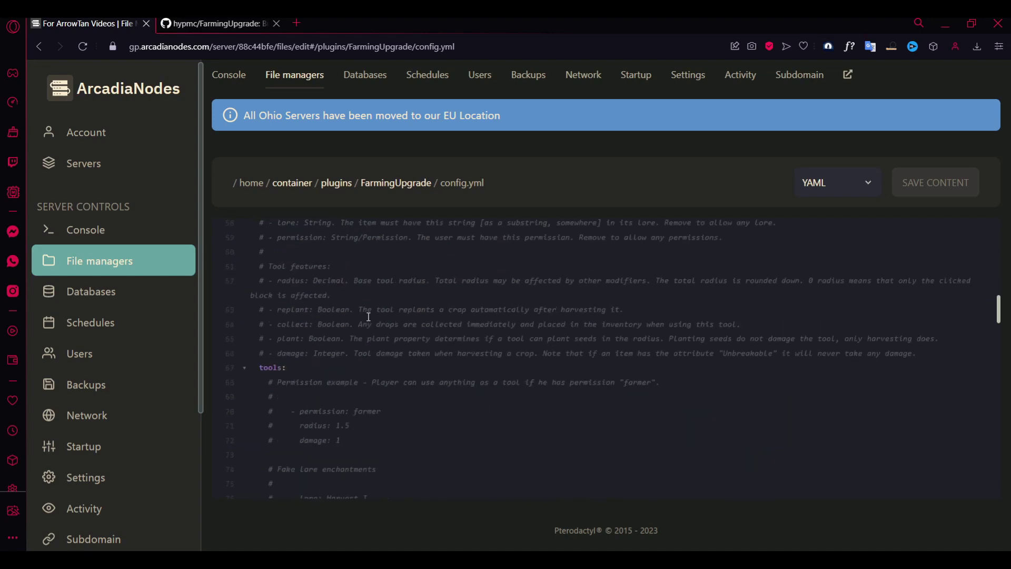
pyautogui.scroll(-12, 355, 318)
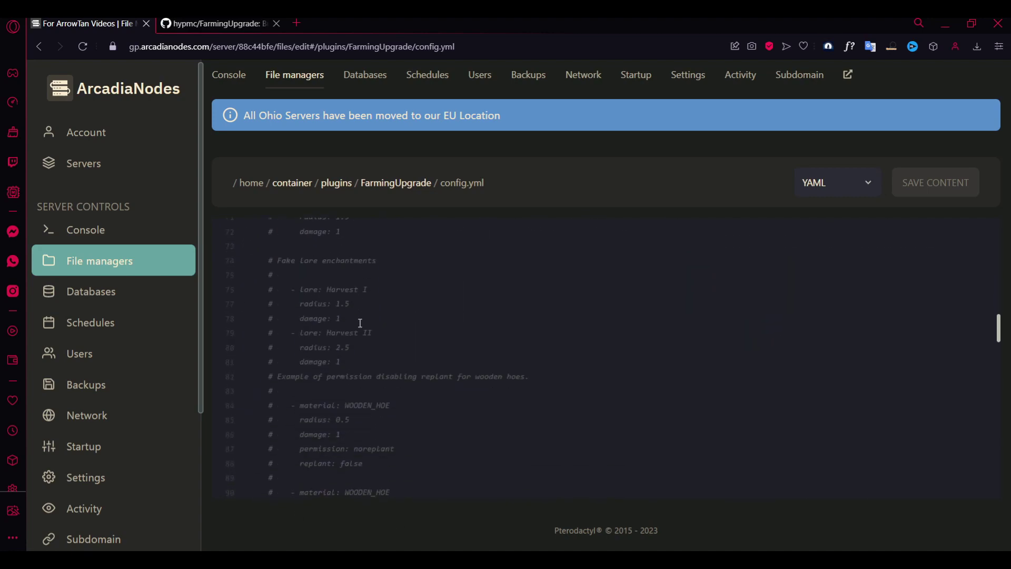
pyautogui.scroll(12, 357, 328)
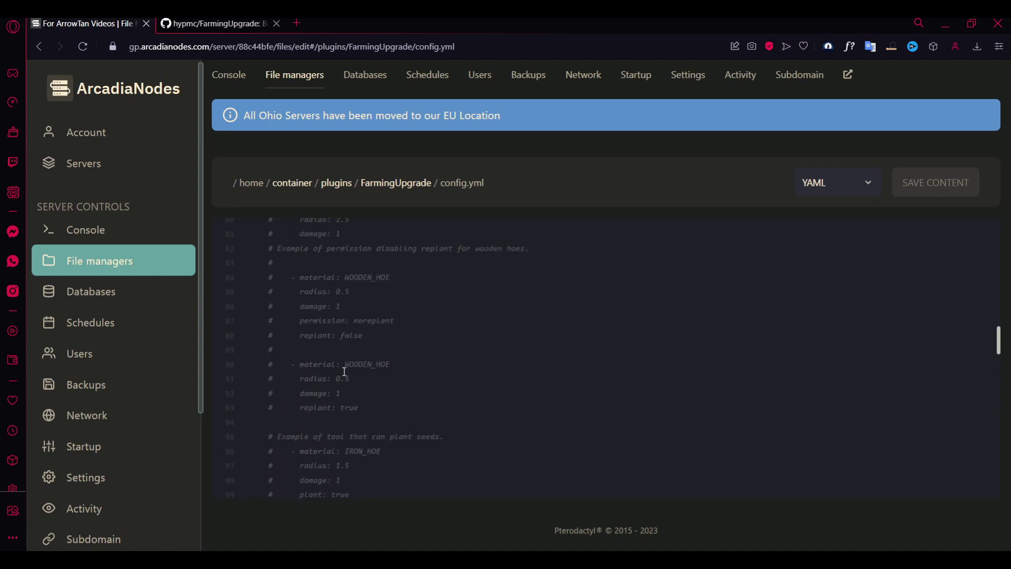
pyautogui.moveTo(251, 315); pyautogui.dragTo(476, 437)
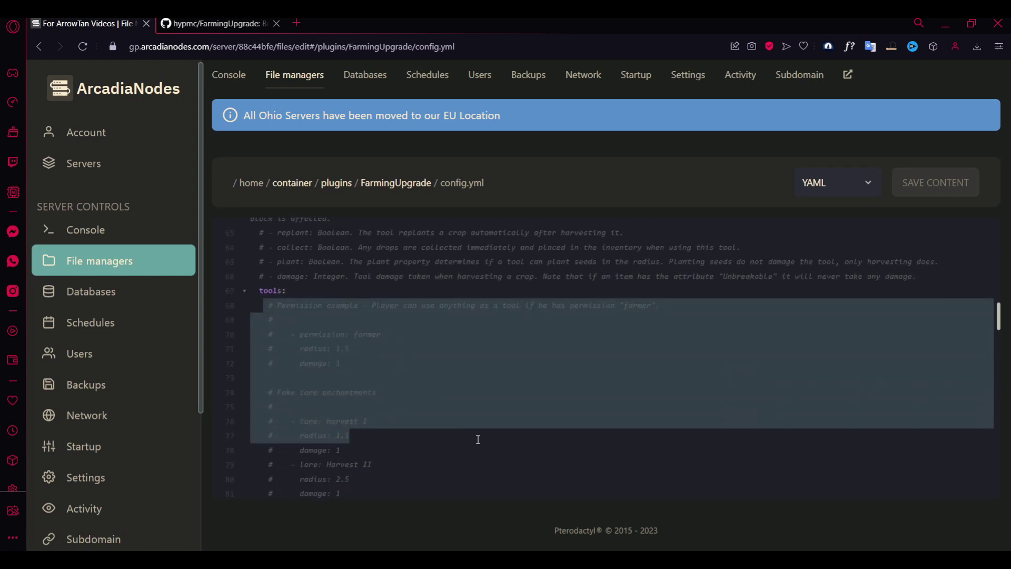
pyautogui.scroll(4, 478, 440)
pyautogui.moveTo(260, 234); pyautogui.dragTo(599, 397)
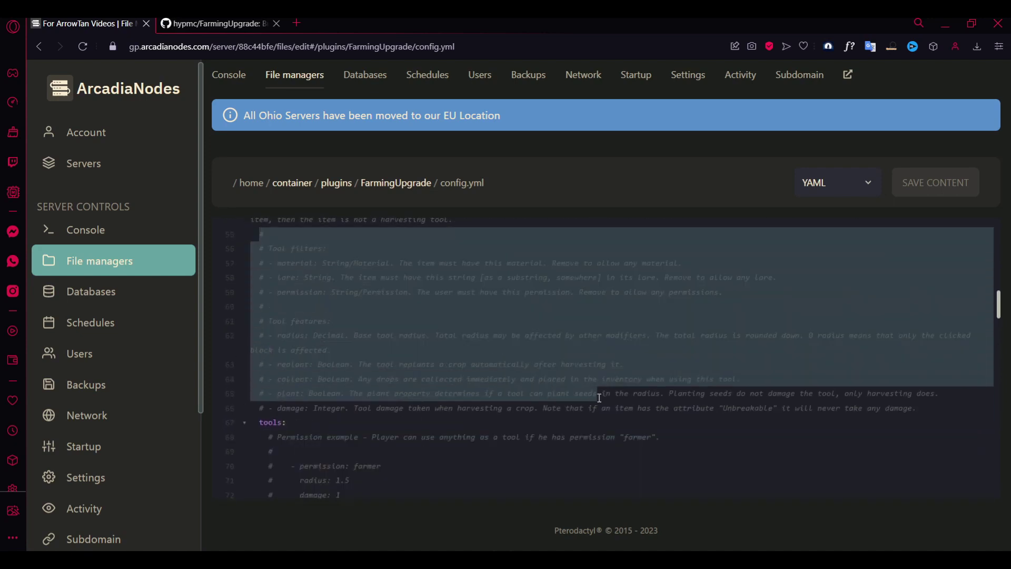
pyautogui.scroll(-2, 420, 374)
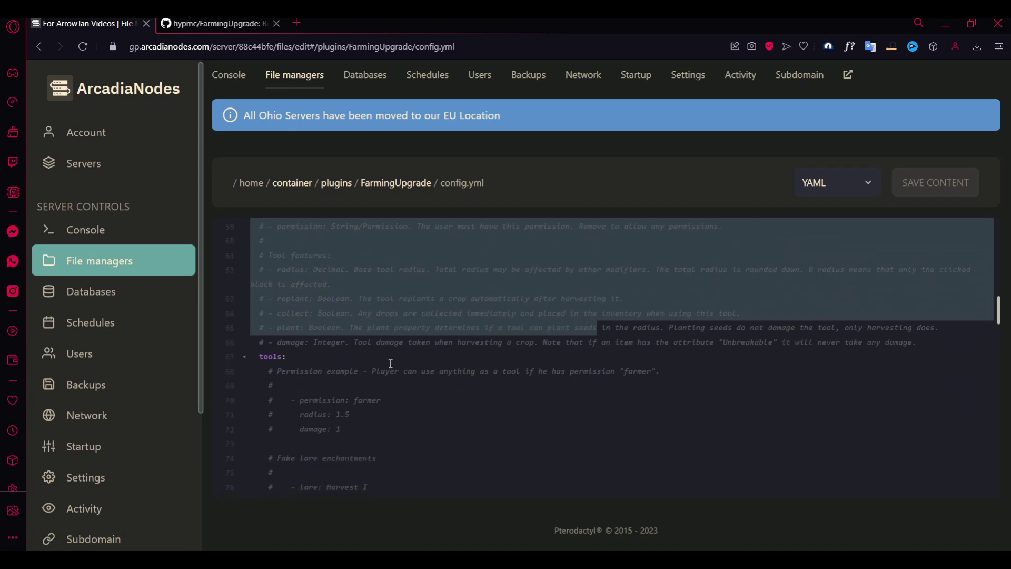
pyautogui.click(328, 315)
pyautogui.scroll(-2, 371, 349)
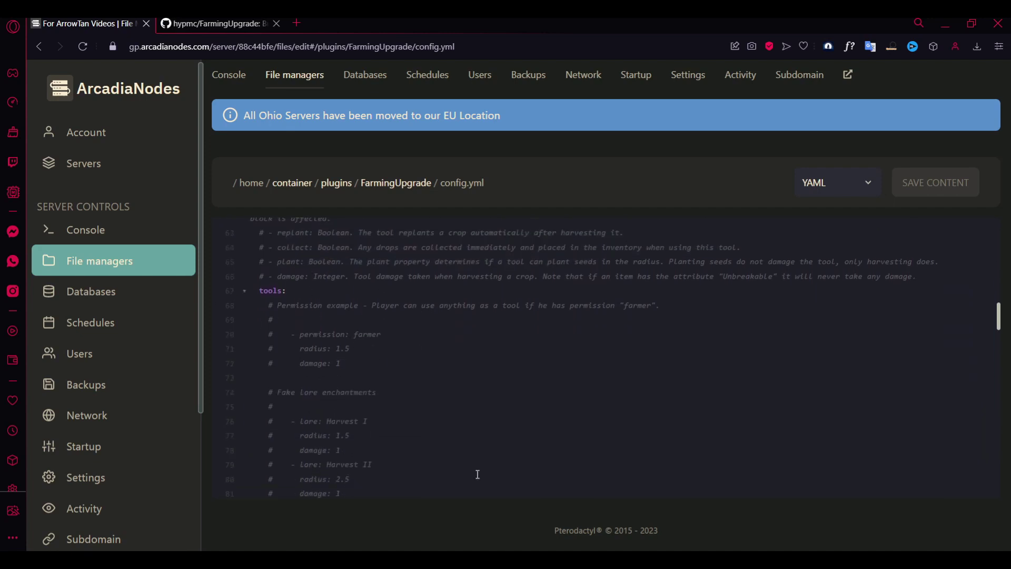
# - Examine the radius and damage settings in the hoes section, and the replant option of the diamond hoe
pyautogui.scroll(-8, 408, 460)
pyautogui.scroll(-2, 399, 348)
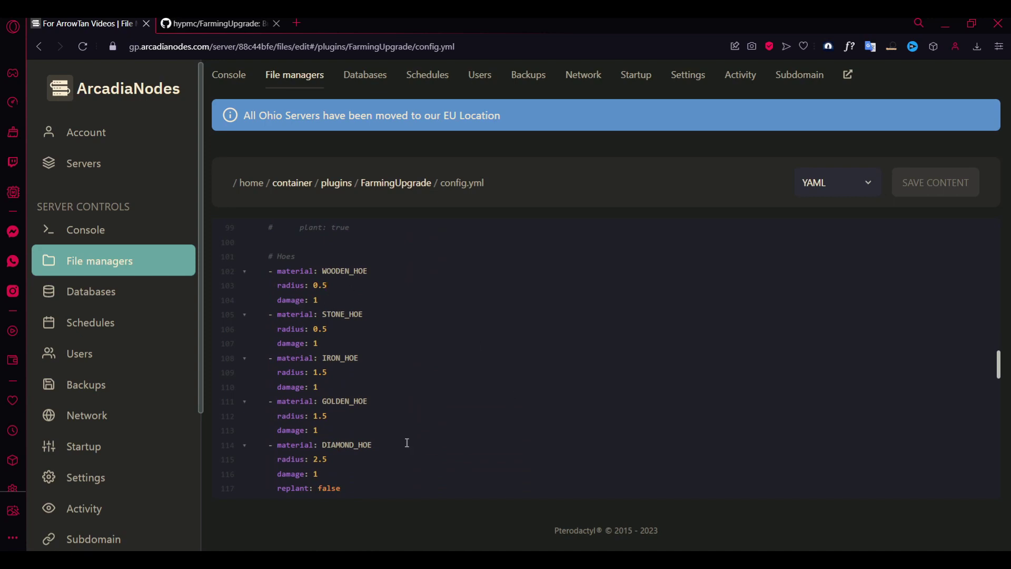
pyautogui.scroll(-3, 366, 305)
pyautogui.moveTo(357, 393); pyautogui.dragTo(428, 364)
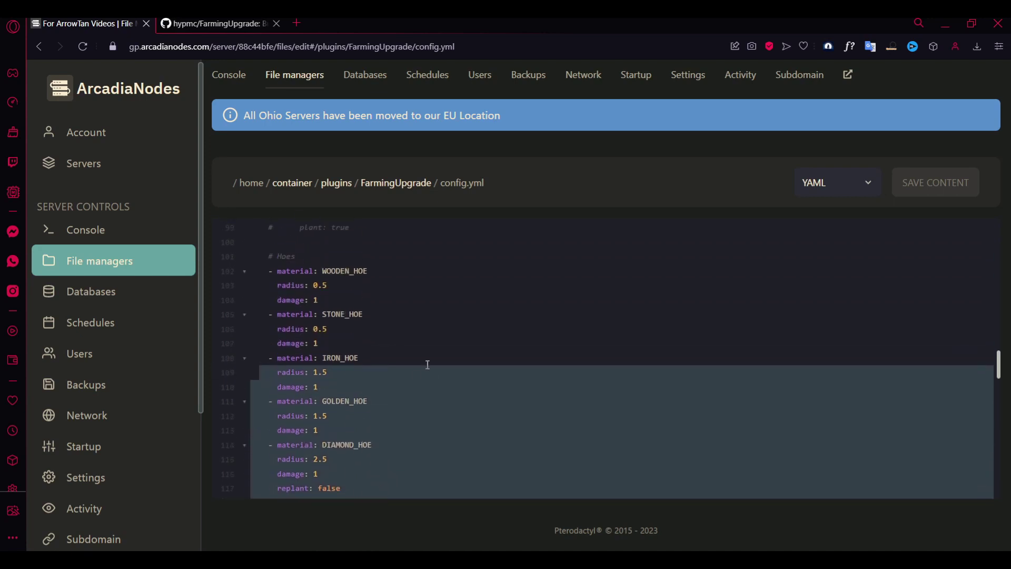
pyautogui.click(377, 362)
pyautogui.scroll(-2, 394, 451)
pyautogui.moveTo(318, 408); pyautogui.dragTo(240, 371)
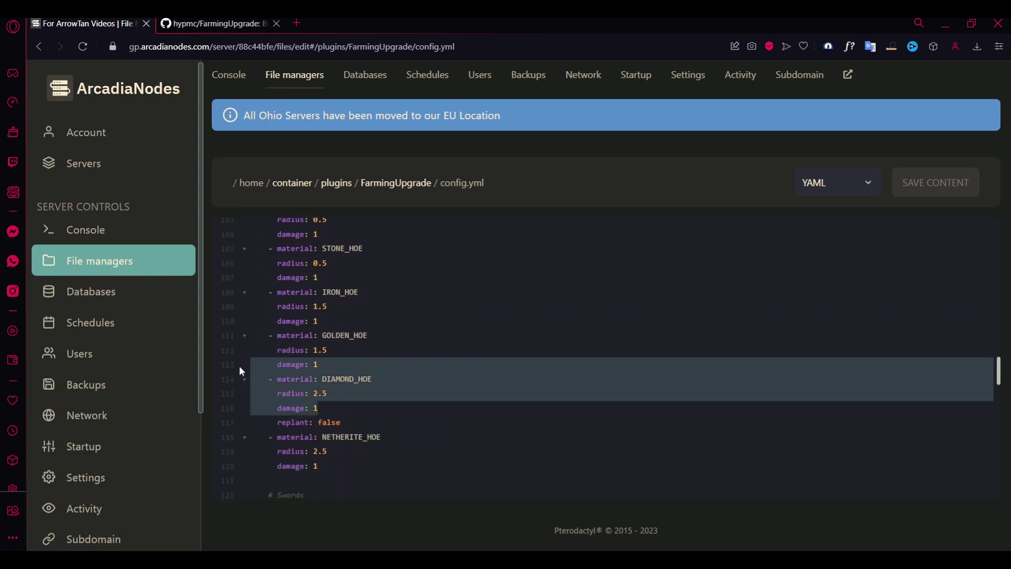
pyautogui.click(310, 393)
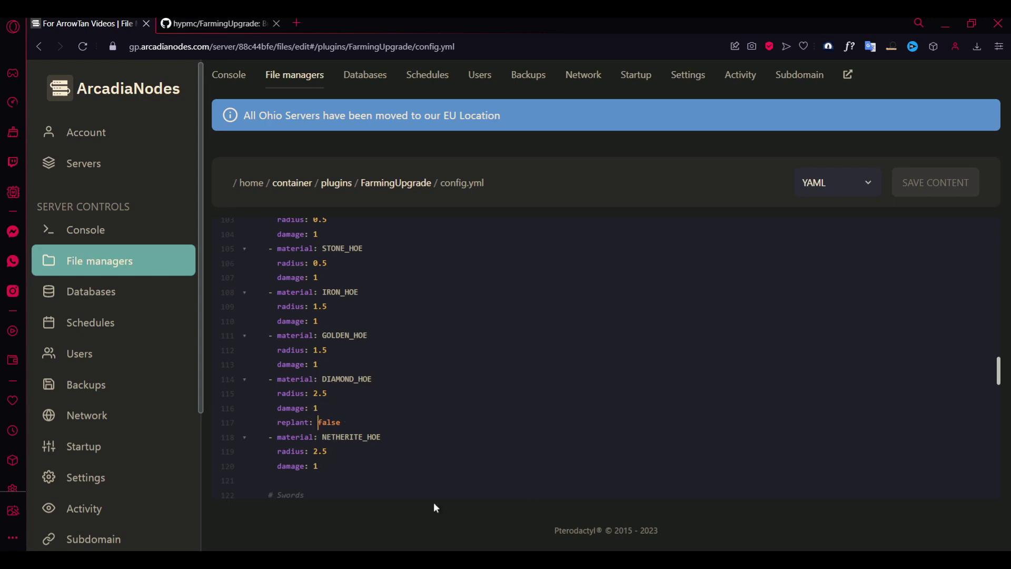
pyautogui.click(316, 422)
pyautogui.moveTo(341, 422); pyautogui.dragTo(299, 382)
pyautogui.click(371, 463)
# - Return to the toolUpgrade defaults and highlight the collectDefault setting
pyautogui.scroll(3, 336, 336)
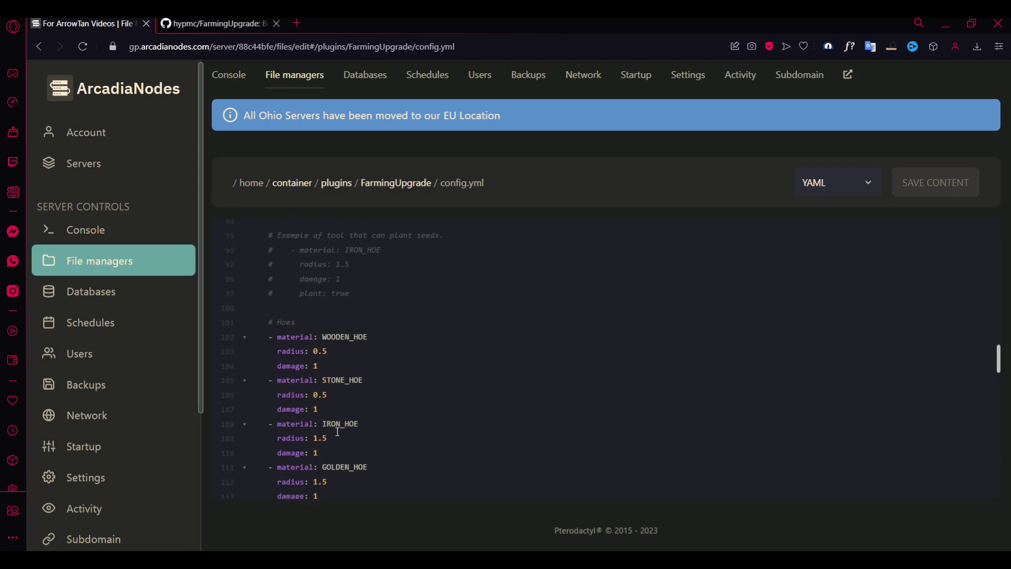
pyautogui.scroll(20, 338, 431)
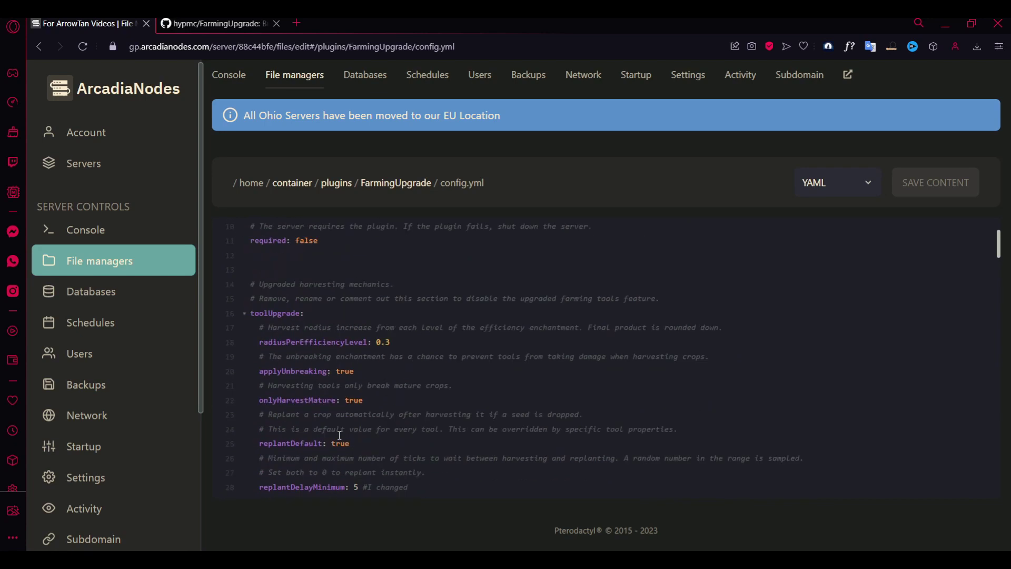
pyautogui.scroll(-6, 340, 435)
pyautogui.moveTo(399, 353); pyautogui.dragTo(278, 355)
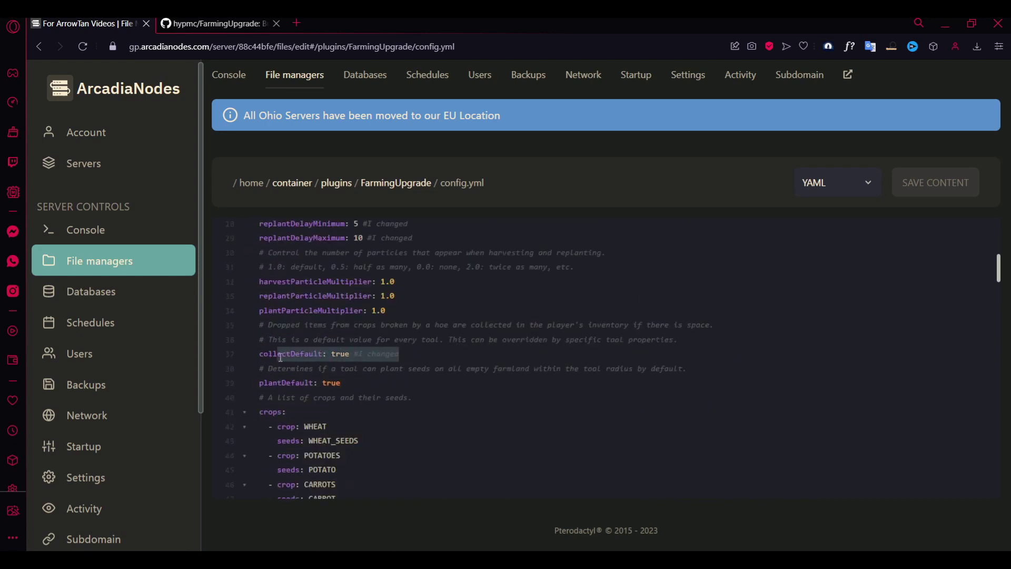
# - Remove the "#I changed" comment after the collectDefault: true setting and save the config file
pyautogui.click(342, 357)
pyautogui.moveTo(351, 354); pyautogui.dragTo(256, 354)
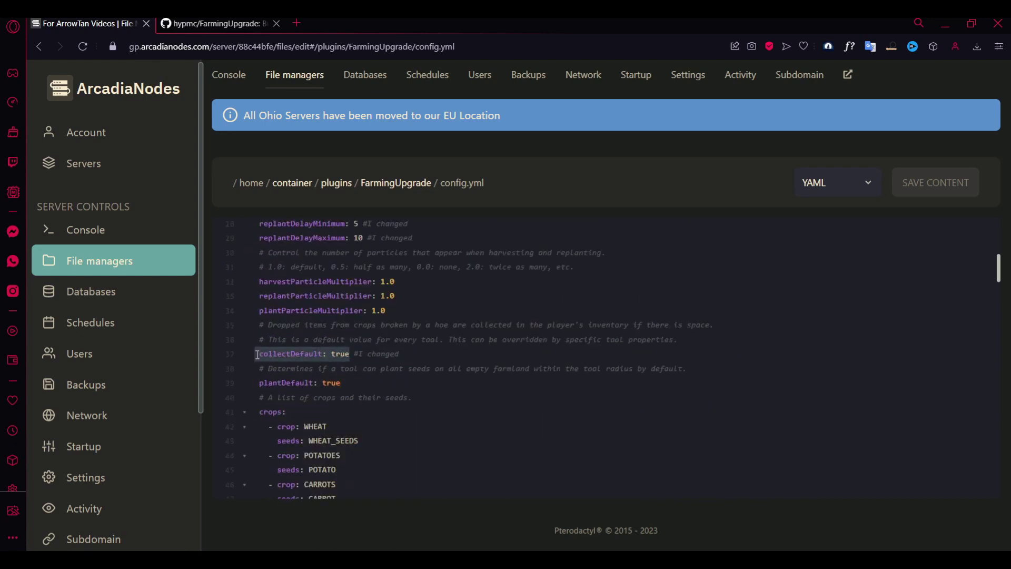
pyautogui.click(354, 354)
pyautogui.moveTo(354, 353); pyautogui.dragTo(399, 356)
pyautogui.press('BackSpace')
pyautogui.press('BackSpace')
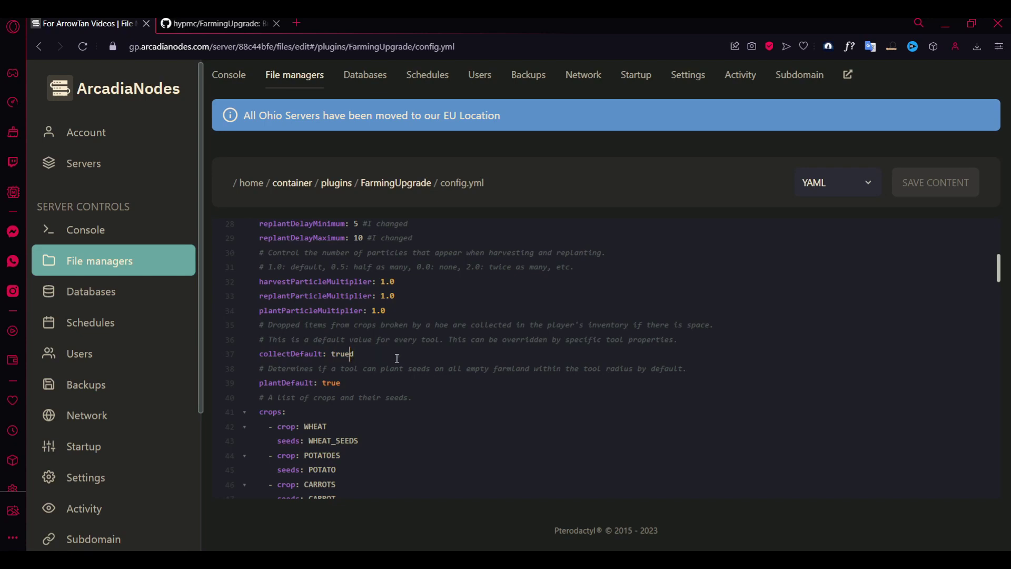
pyautogui.moveTo(358, 353); pyautogui.dragTo(263, 353)
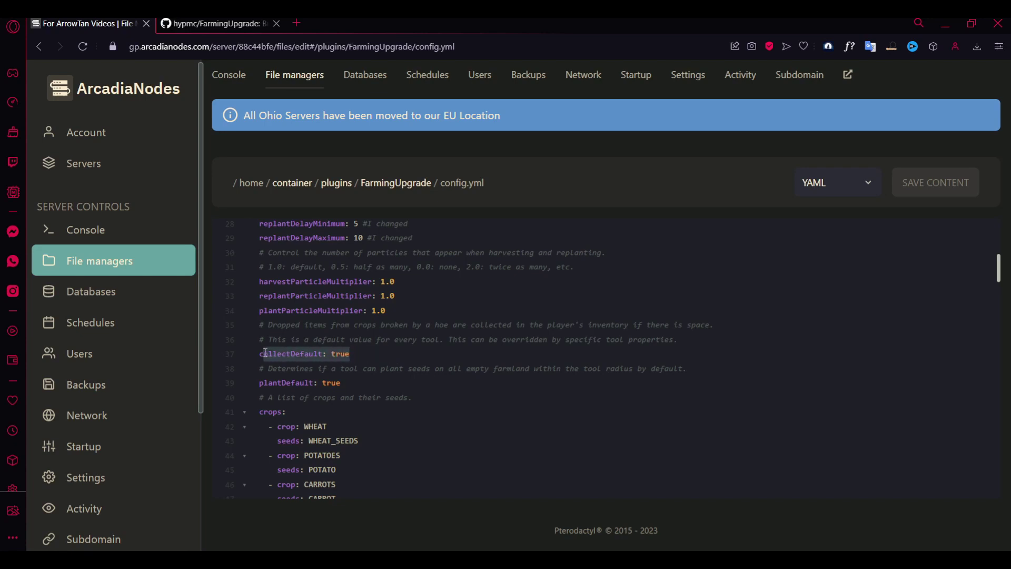
pyautogui.hotkey('ctrl', 's')
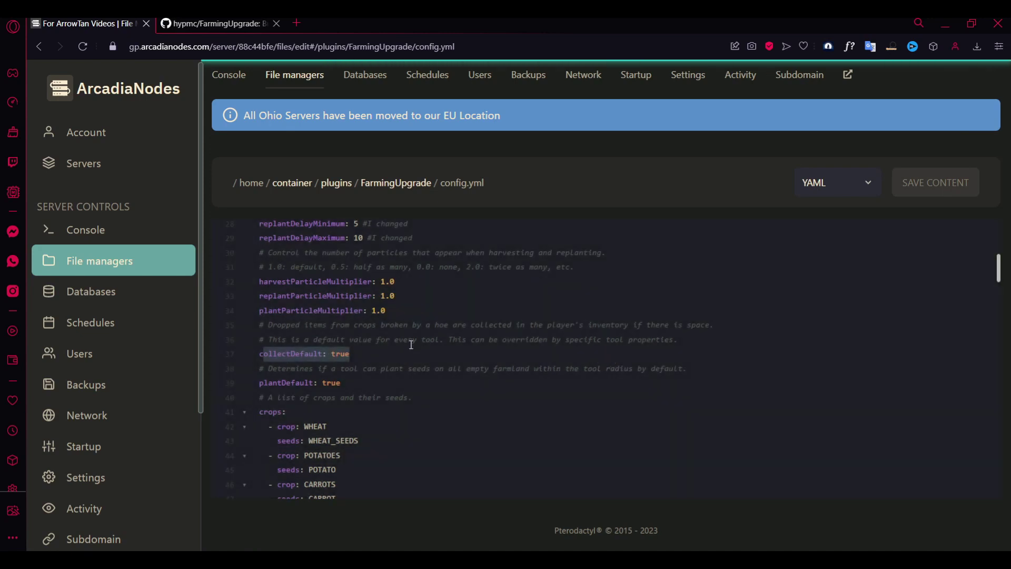
pyautogui.click(358, 353)
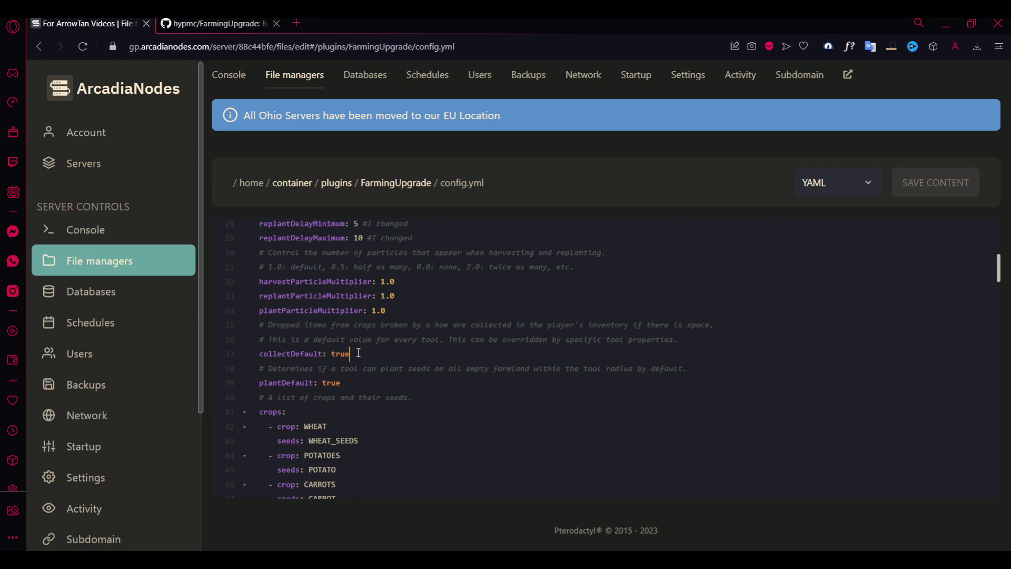
# - Examine the damage and plant properties in the tool features comments, including the note on items with the Unbreakable attribute
pyautogui.scroll(-9, 398, 350)
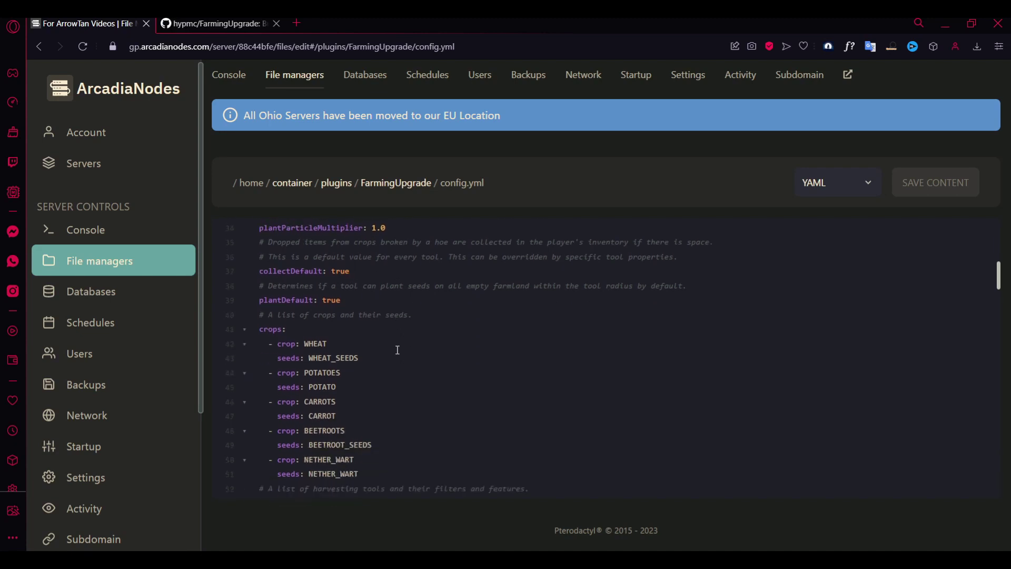
pyautogui.scroll(8, 397, 350)
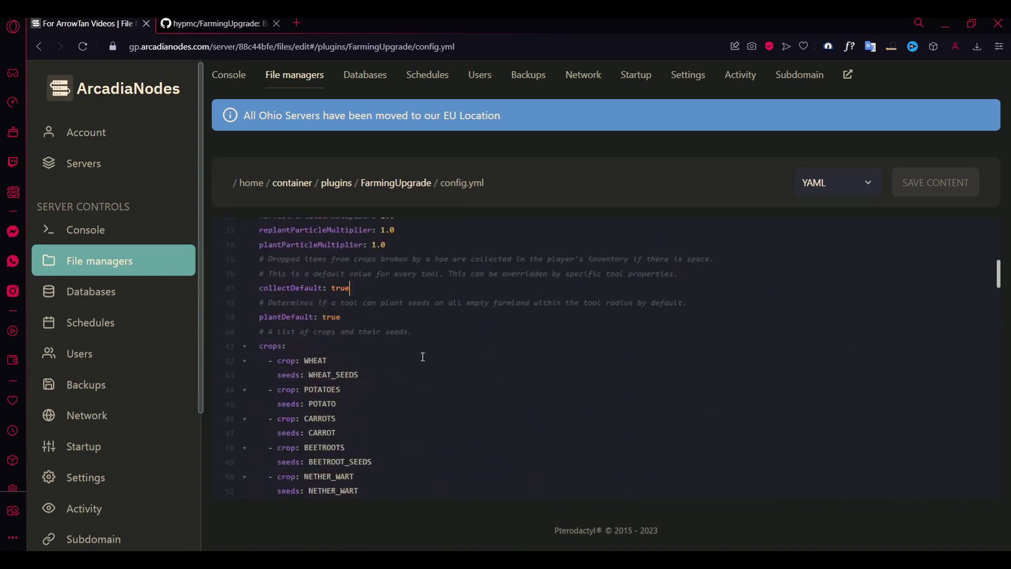
pyautogui.scroll(-12, 350, 266)
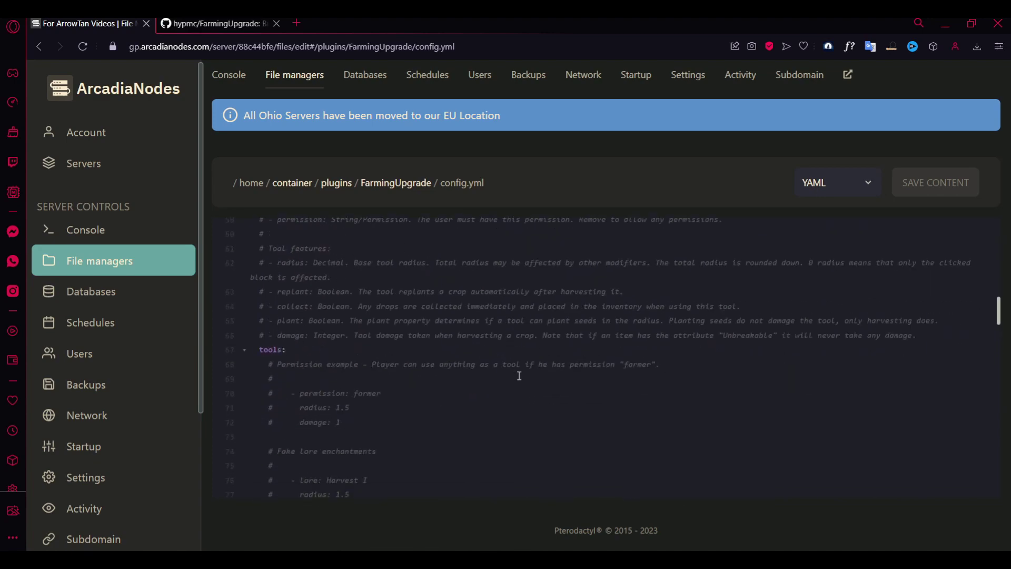
pyautogui.scroll(-4, 521, 375)
pyautogui.scroll(9, 345, 377)
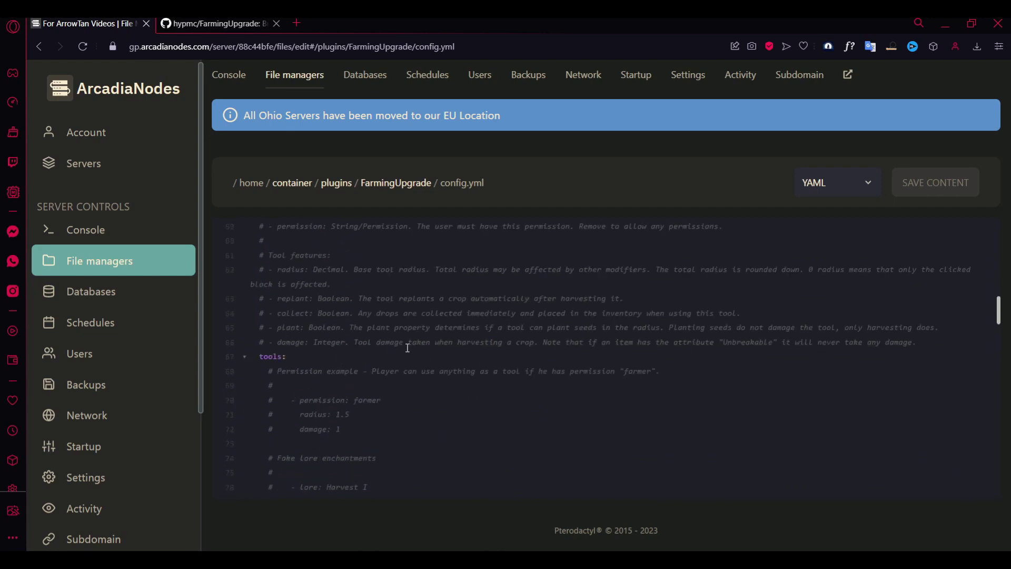
pyautogui.moveTo(316, 342); pyautogui.dragTo(274, 343)
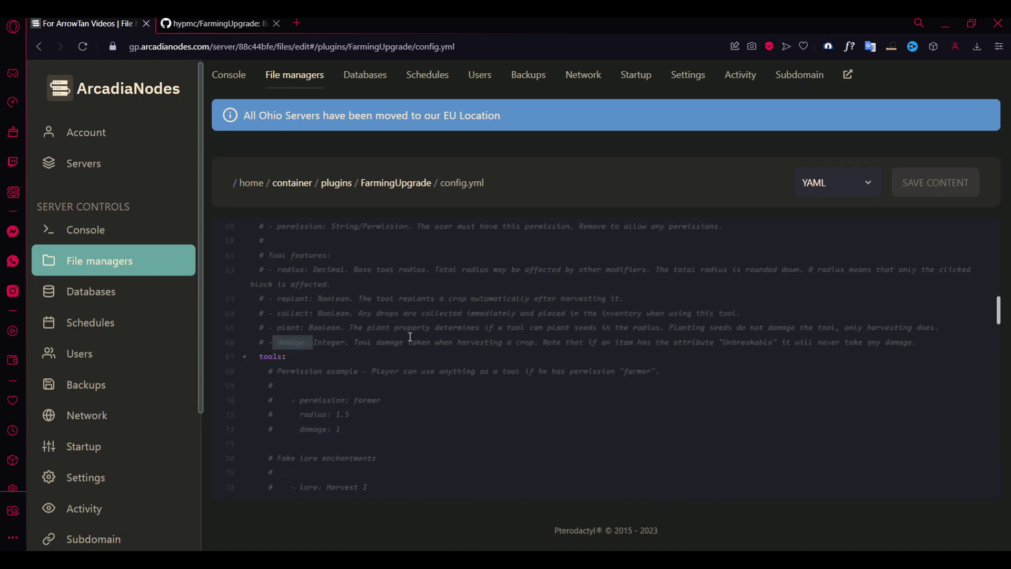
pyautogui.moveTo(367, 342); pyautogui.dragTo(529, 342)
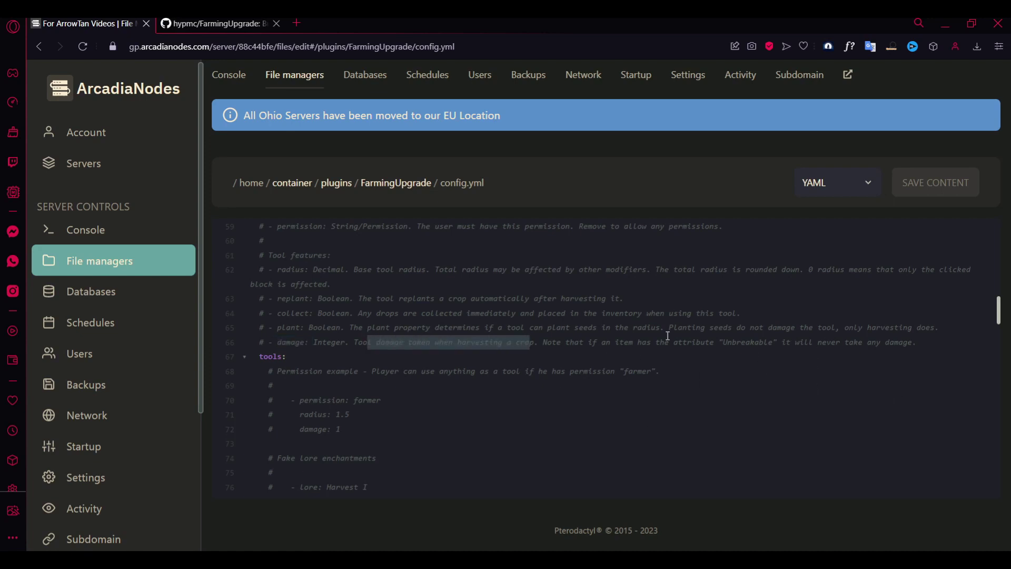
pyautogui.moveTo(693, 342); pyautogui.dragTo(791, 345)
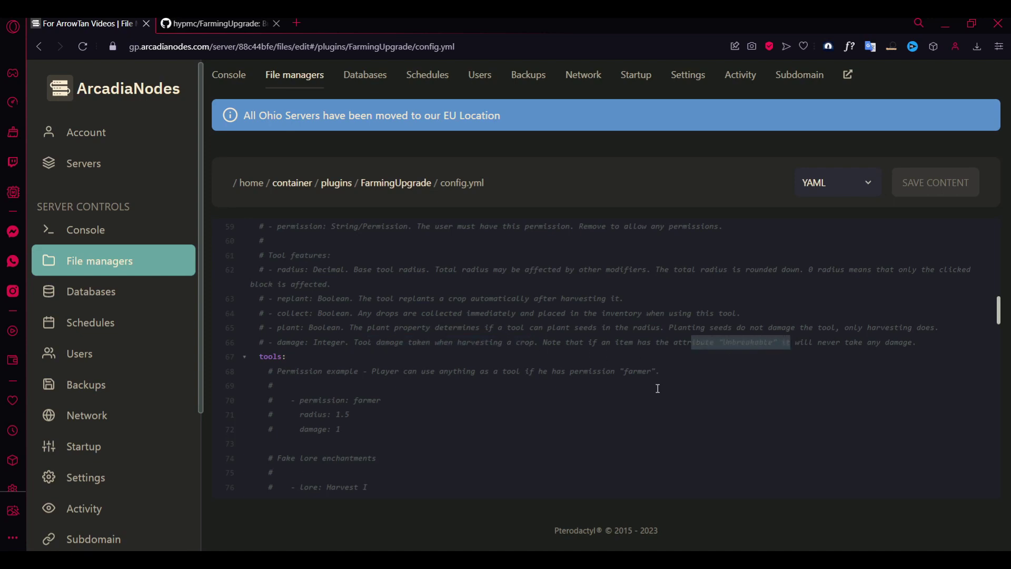
pyautogui.moveTo(393, 328); pyautogui.dragTo(246, 330)
pyautogui.click(305, 340)
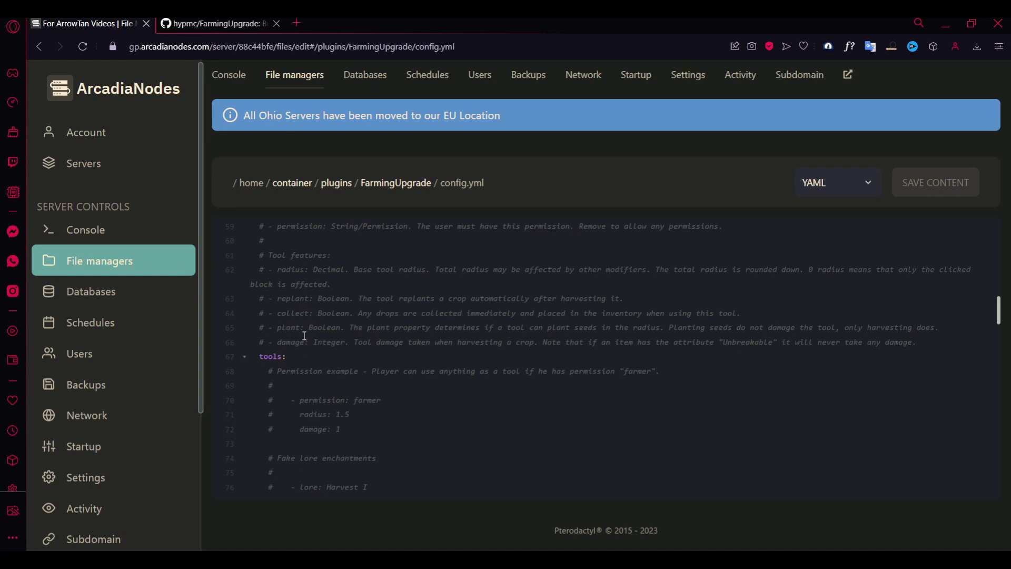
# - Copy the "- plant:" property from the tool features comments onto a new line below the WOODEN_HOE damage setting
pyautogui.moveTo(309, 327); pyautogui.dragTo(271, 328)
pyautogui.hotkey('ctrl', 'c')
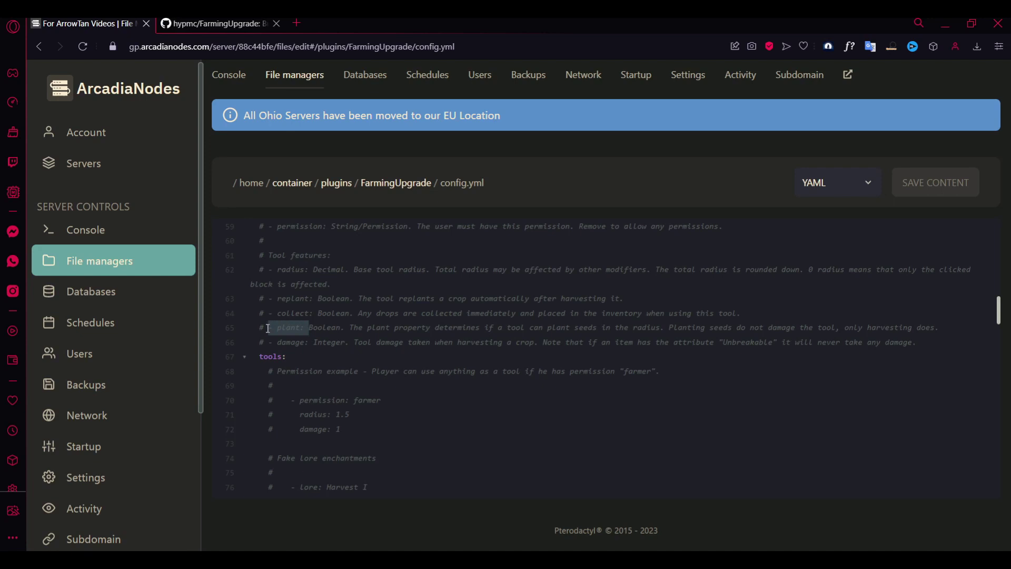
pyautogui.scroll(-10, 268, 328)
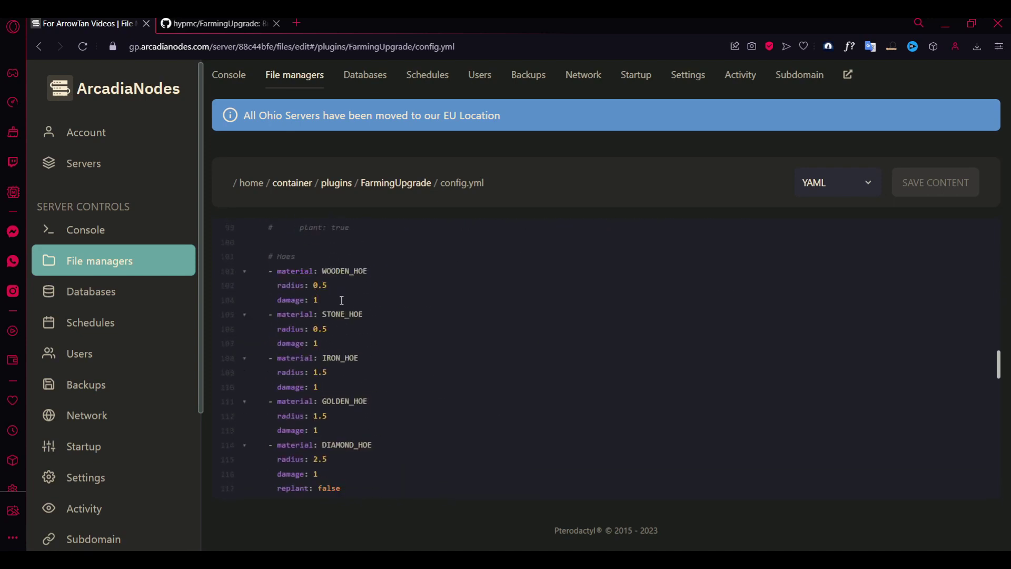
pyautogui.click(341, 300)
pyautogui.press('Return')
pyautogui.hotkey('ctrl', 'v')
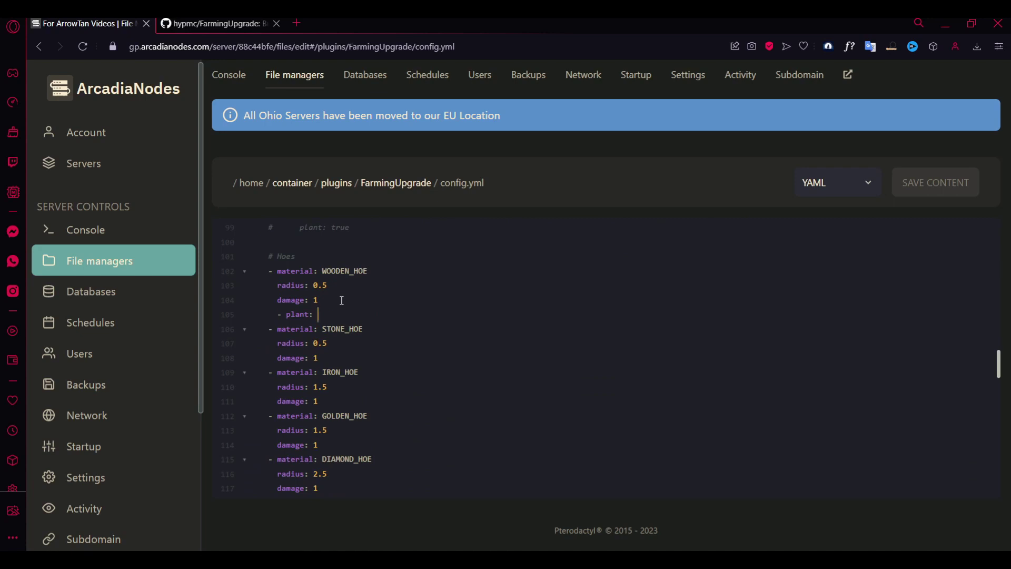
pyautogui.press('BackSpace')
pyautogui.press('BackSpace')
pyautogui.press('BackSpace')
pyautogui.press('BackSpace')
pyautogui.press('BackSpace')
pyautogui.press('BackSpace')
pyautogui.press('BackSpace')
pyautogui.press('BackSpace')
pyautogui.press('BackSpace')
pyautogui.write('f')
pyautogui.press('BackSpace')
pyautogui.write('plant:')
pyautogui.hotkey('ctrl', 'z')
pyautogui.hotkey('ctrl', 'z')
pyautogui.hotkey('ctrl', 'z')
pyautogui.hotkey('ctrl', 'z')
# - Remove the leading dash from the WOODEN_HOE plant property and set it to false
pyautogui.press('Left')
pyautogui.press('Left')
pyautogui.press('Left')
pyautogui.press('Left')
pyautogui.press('Left')
pyautogui.press('Left')
pyautogui.press('BackSpace')
pyautogui.press('BackSpace')
pyautogui.press('End')
pyautogui.write('false')
# - Examine the collect property in the tool features comments and the material, lore and permission tool filters
pyautogui.scroll(1, 341, 300)
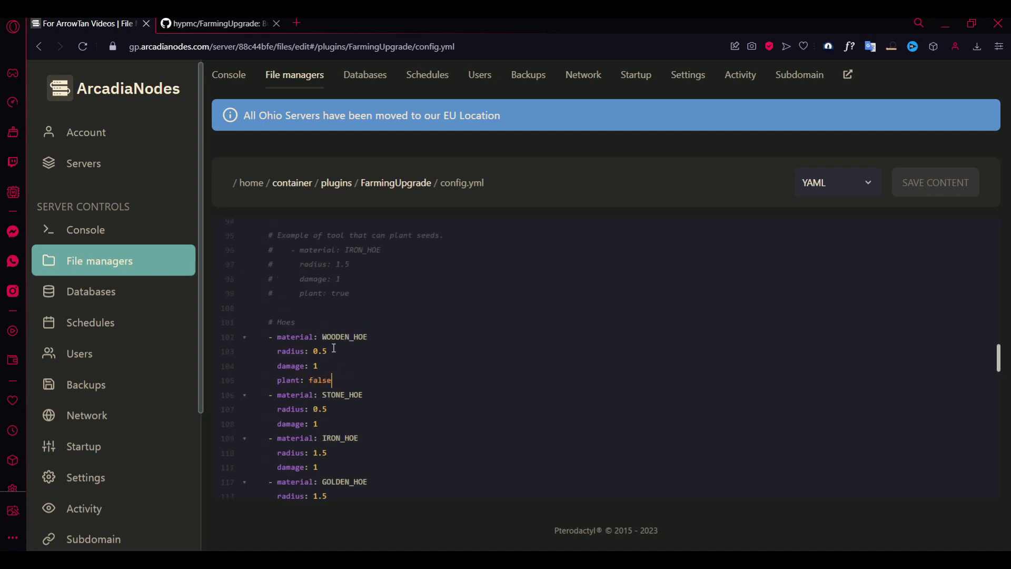
pyautogui.scroll(2, 390, 425)
pyautogui.scroll(-2, 286, 394)
pyautogui.scroll(10, 334, 421)
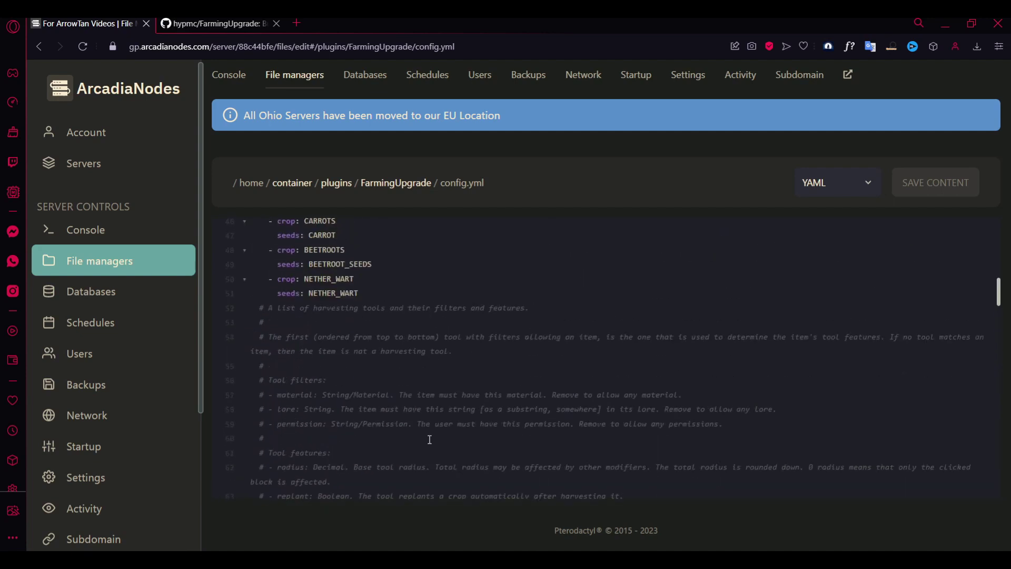
pyautogui.scroll(-3, 429, 439)
pyautogui.moveTo(275, 379); pyautogui.dragTo(309, 380)
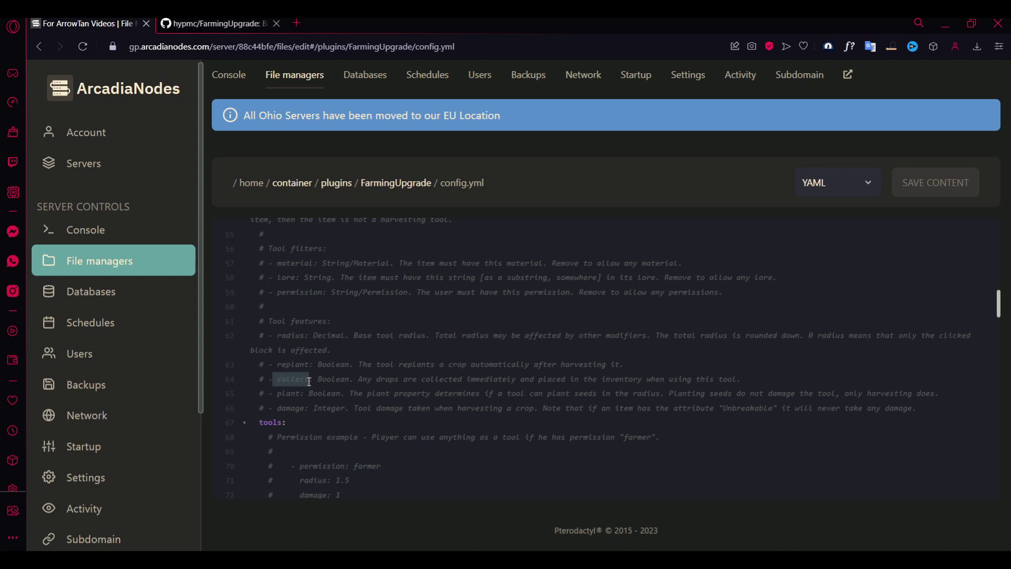
pyautogui.scroll(5, 311, 390)
pyautogui.scroll(-4, 316, 421)
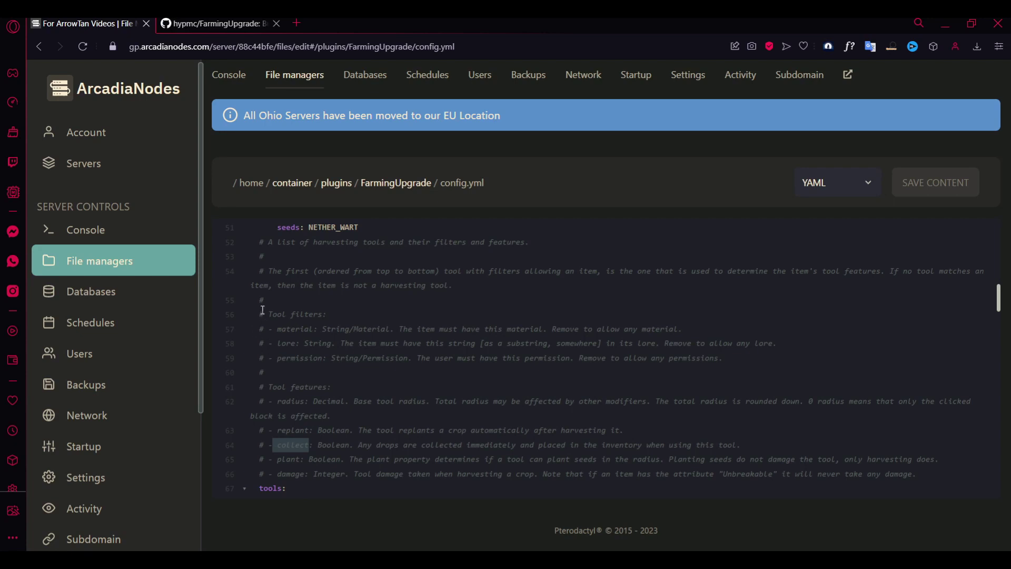
pyautogui.moveTo(259, 315); pyautogui.dragTo(374, 362)
# - Examine the commented Harvest II lore example and the farmer permission example in the tools section
pyautogui.scroll(-6, 345, 384)
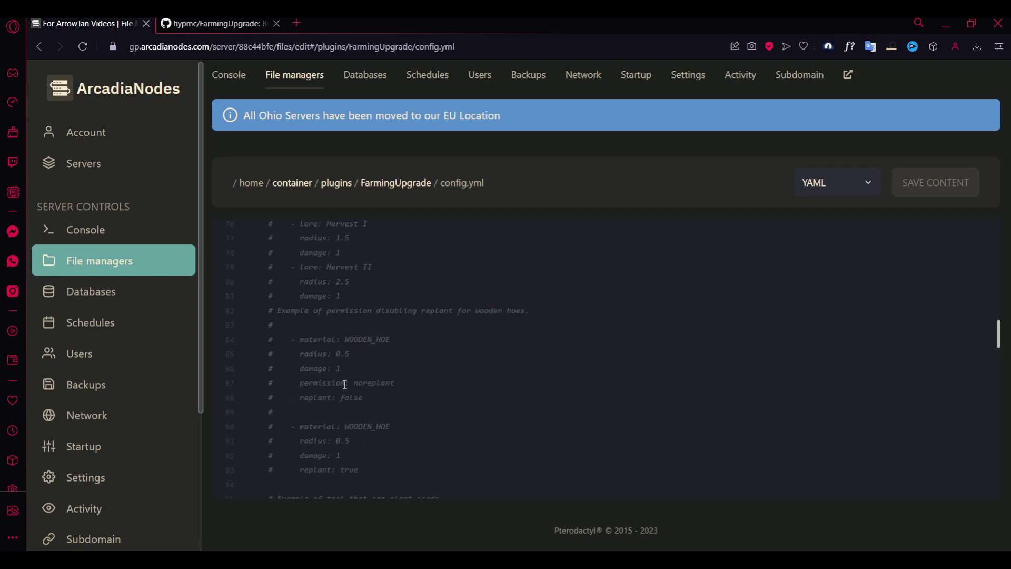
pyautogui.scroll(1, 375, 332)
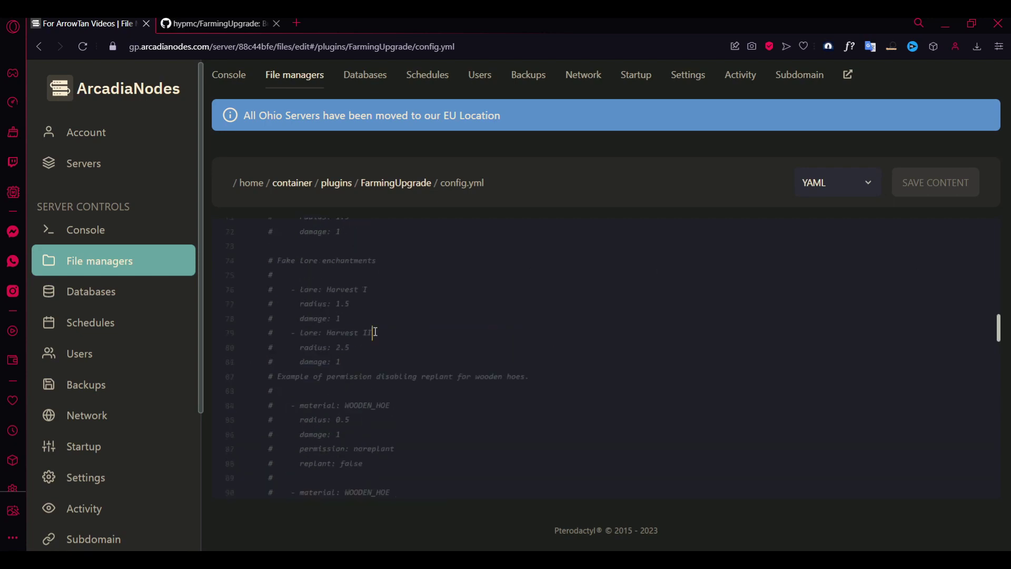
pyautogui.moveTo(375, 332); pyautogui.dragTo(270, 352)
pyautogui.click(313, 350)
pyautogui.scroll(3, 354, 337)
pyautogui.scroll(-1, 337, 349)
pyautogui.moveTo(383, 405); pyautogui.dragTo(299, 405)
pyautogui.scroll(-2, 300, 404)
pyautogui.scroll(2, 300, 404)
pyautogui.click(381, 400)
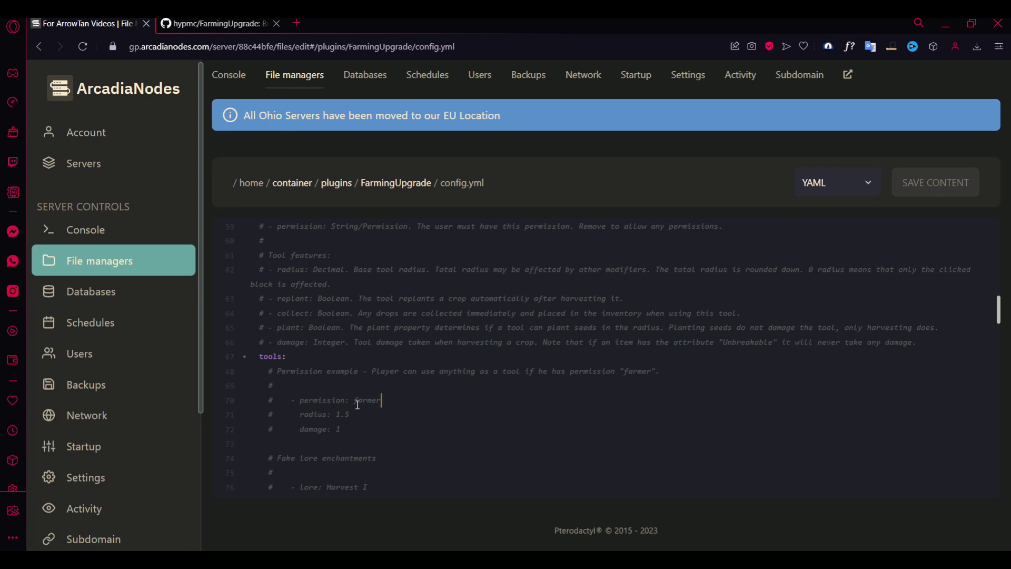
pyautogui.scroll(3, 428, 441)
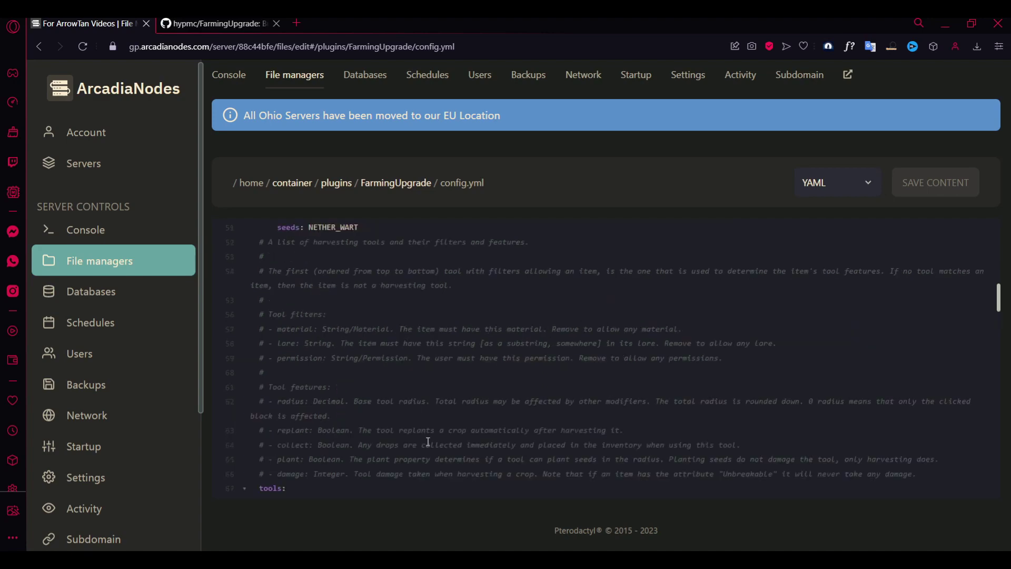
# - Review the radius and damage settings of the tools in the Swords section
pyautogui.scroll(-20, 396, 454)
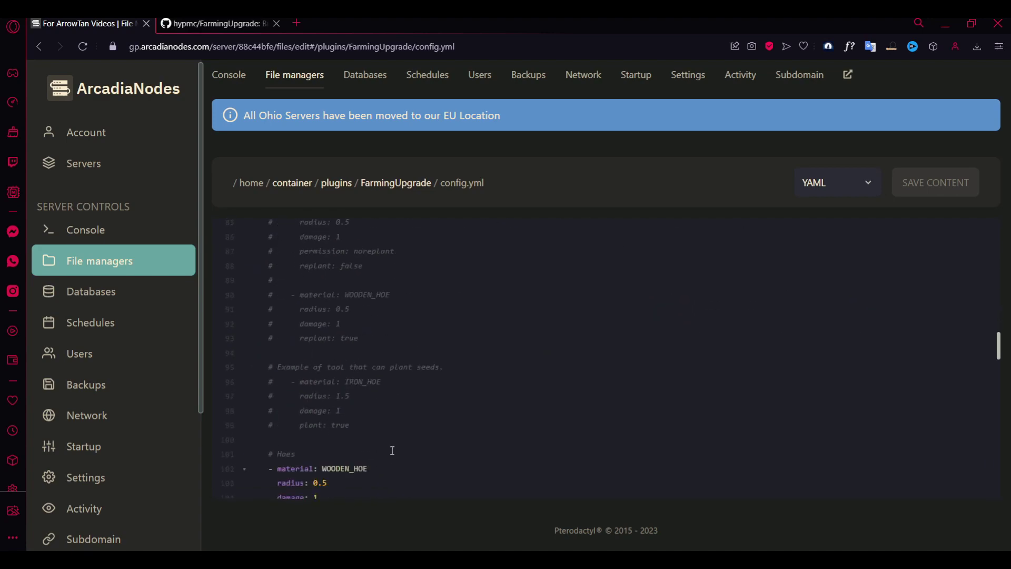
pyautogui.scroll(-5, 348, 358)
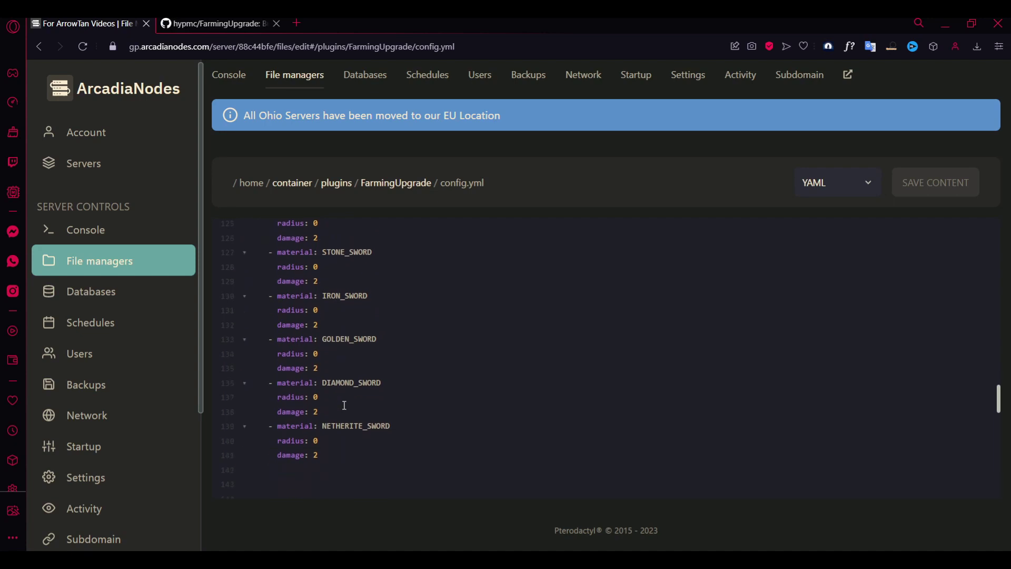
pyautogui.moveTo(332, 440); pyautogui.dragTo(227, 234)
pyautogui.scroll(3, 358, 421)
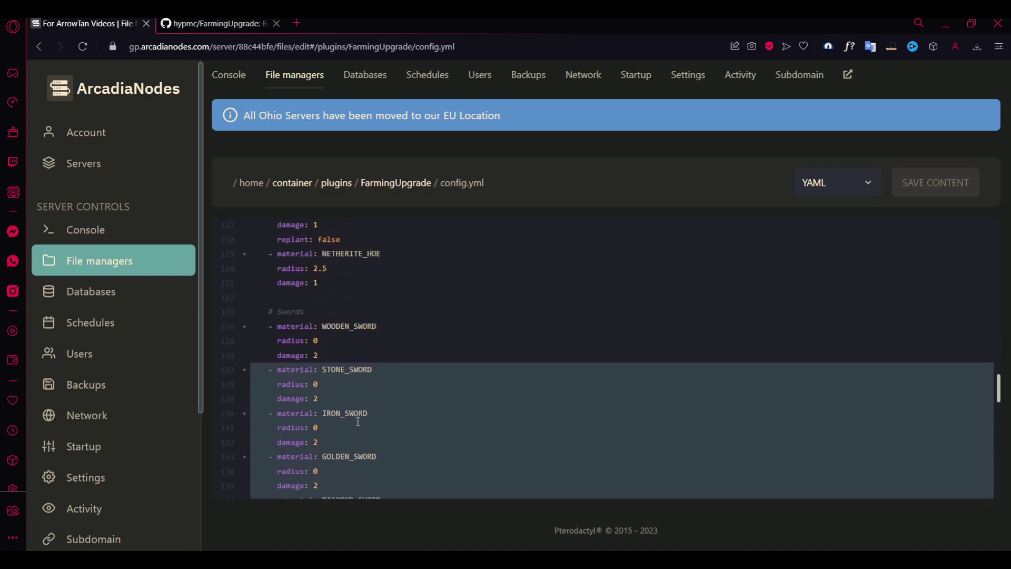
pyautogui.scroll(-3, 404, 454)
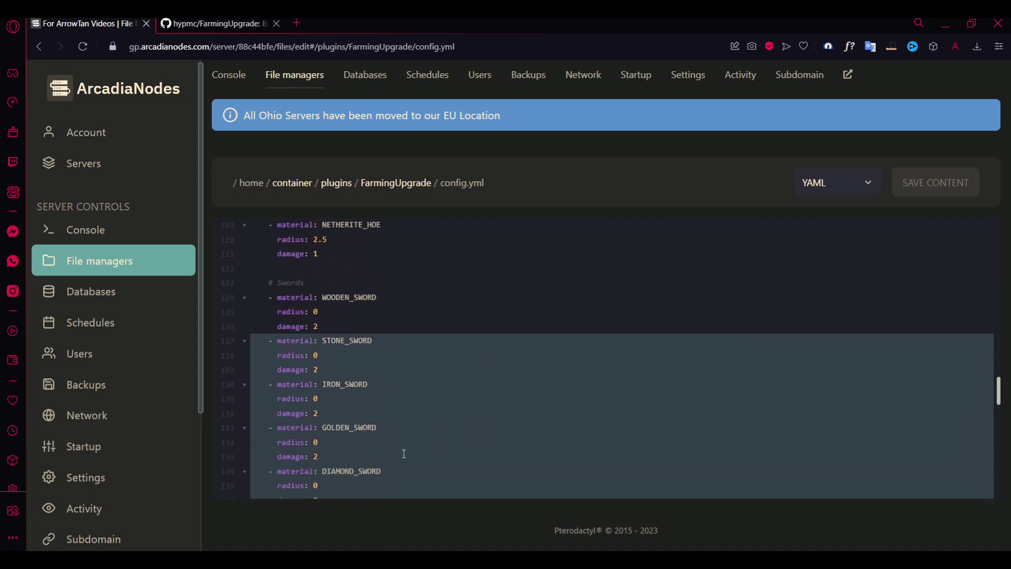
# - Examine the dry option and water search distances in hydrationUpgrade, and the trampleUpgrade settings at the end of the file
pyautogui.scroll(-4, 328, 467)
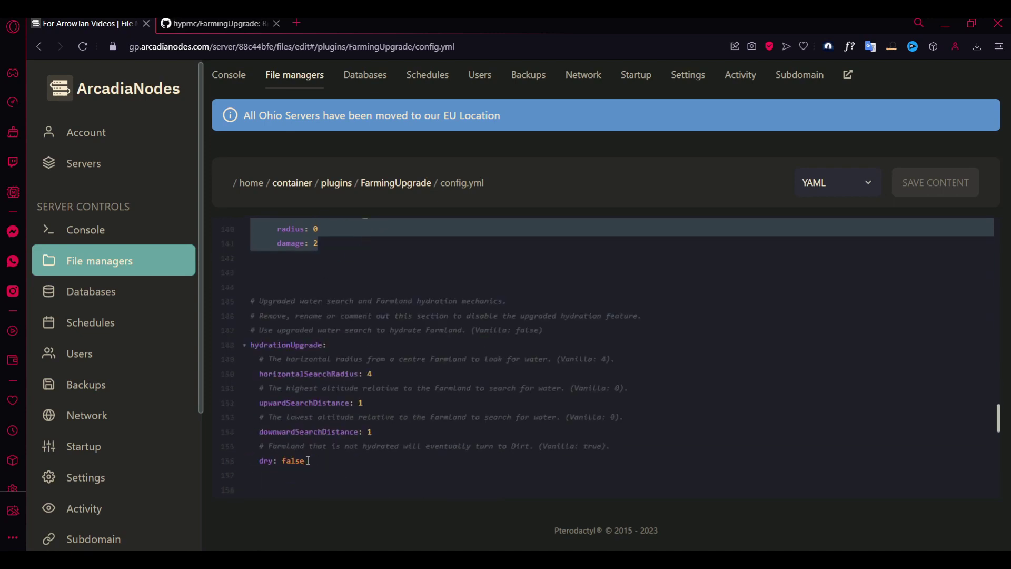
pyautogui.click(336, 461)
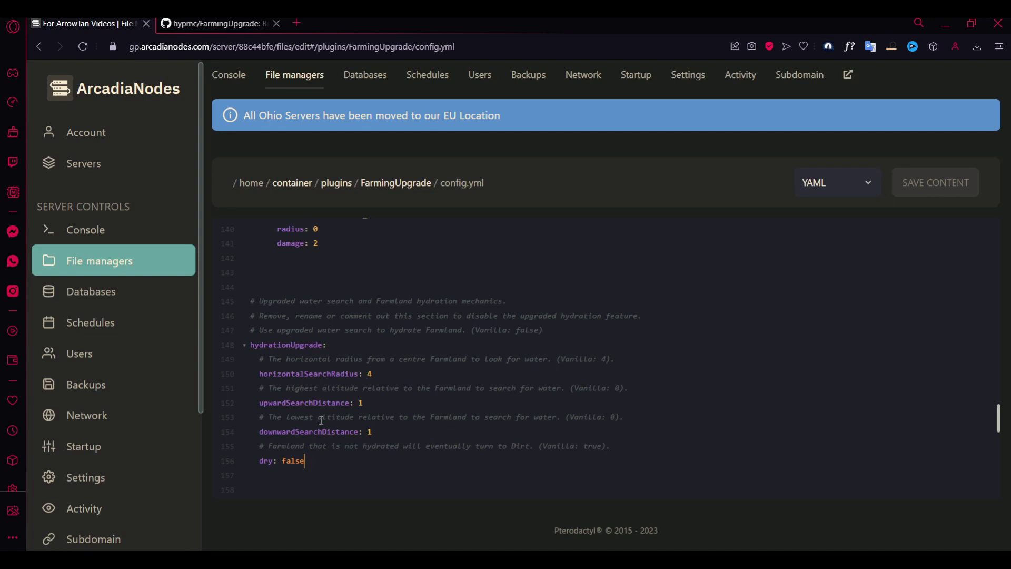
pyautogui.scroll(-10, 295, 442)
pyautogui.click(336, 358)
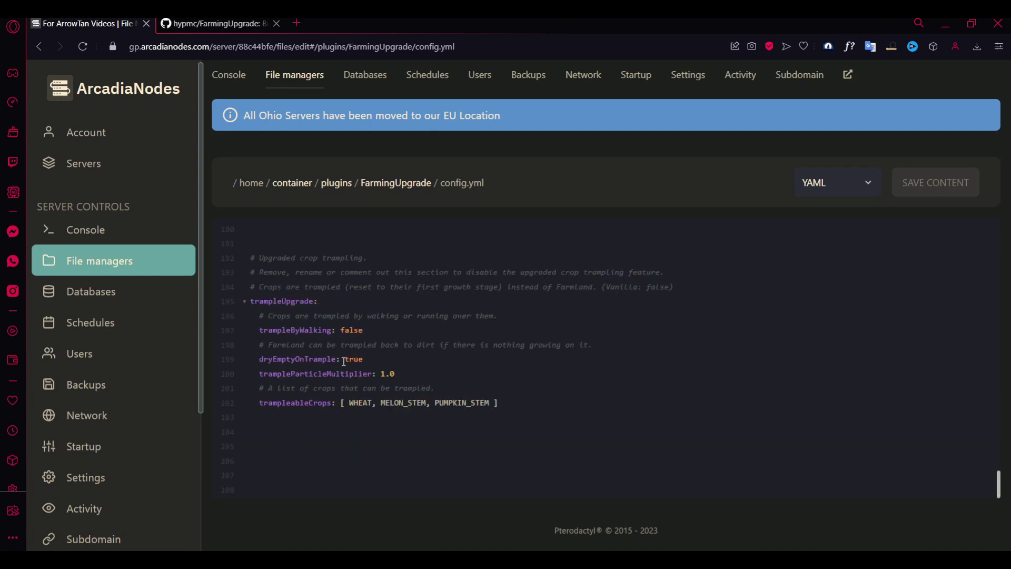
pyautogui.scroll(10, 343, 393)
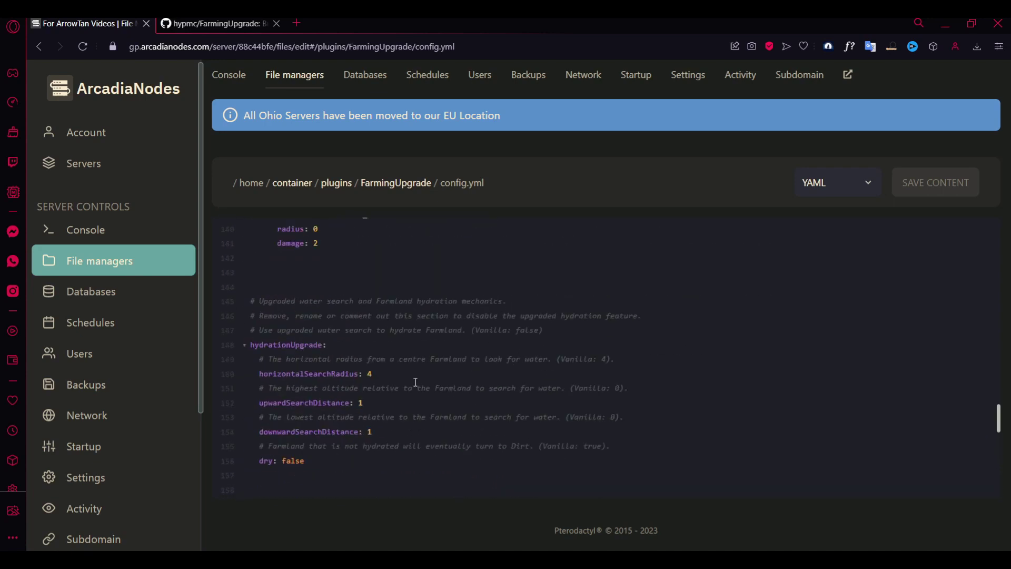
pyautogui.moveTo(373, 432); pyautogui.dragTo(223, 362)
# - Review the bonemealUpgrade radius, trials, growth stages and delays, and the start of its plants list
pyautogui.scroll(-2, 371, 433)
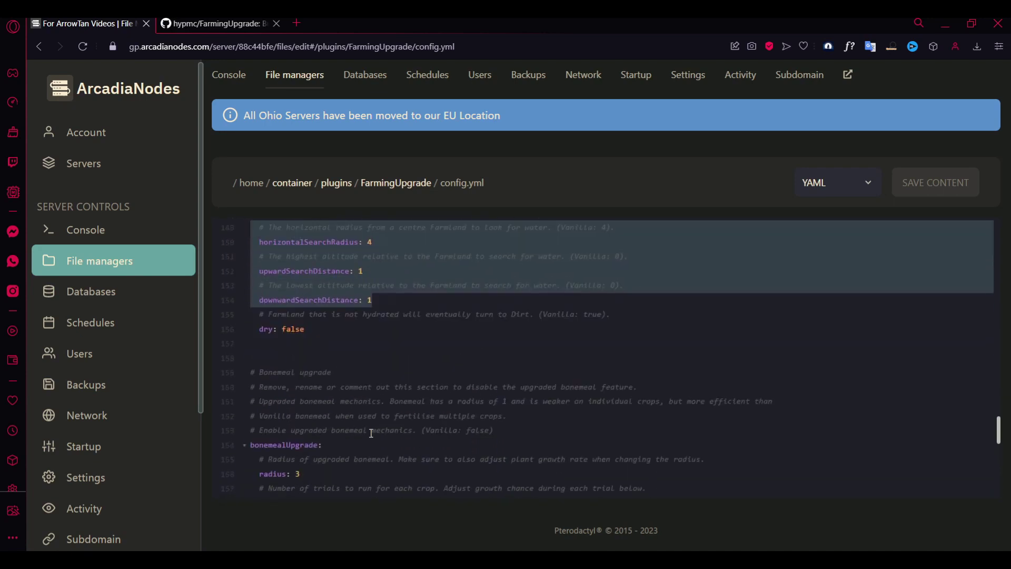
pyautogui.scroll(-2, 371, 433)
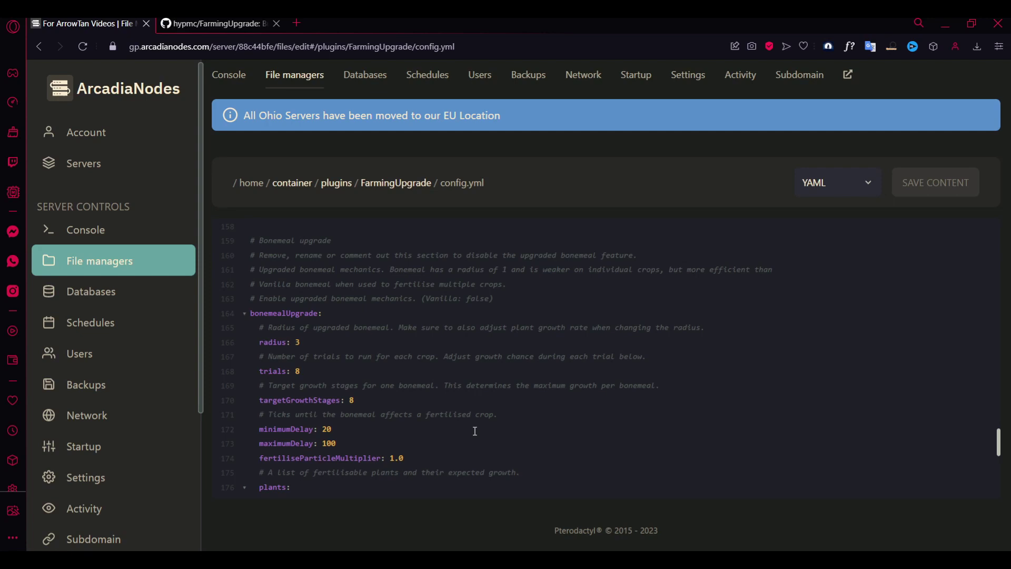
pyautogui.scroll(-1, 475, 430)
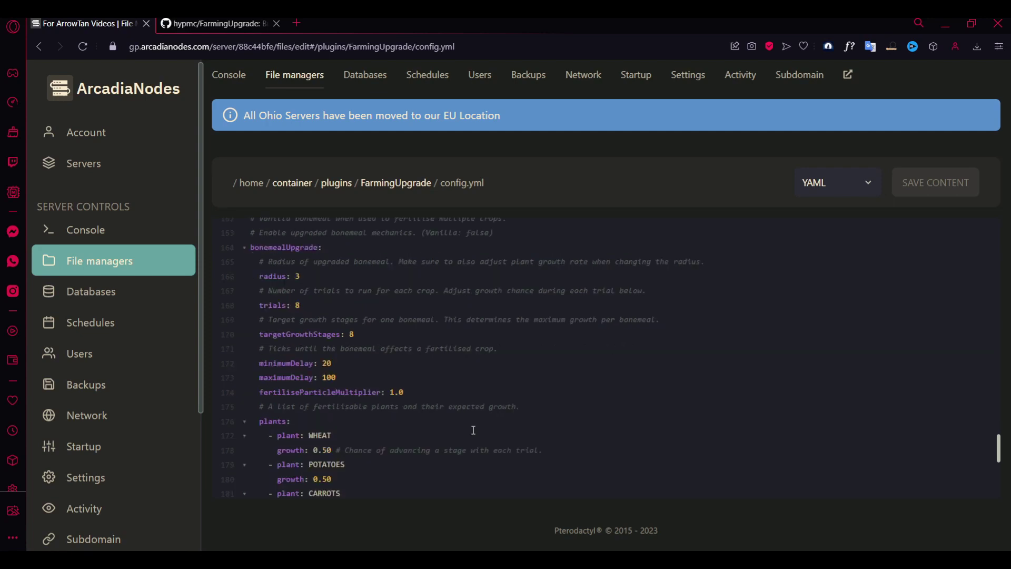
# - Examine the bonemealUpgrade lines from trials to fertiliseParticleMultiplier, focusing on minimumDelay and maximumDelay
pyautogui.moveTo(443, 398); pyautogui.dragTo(220, 294)
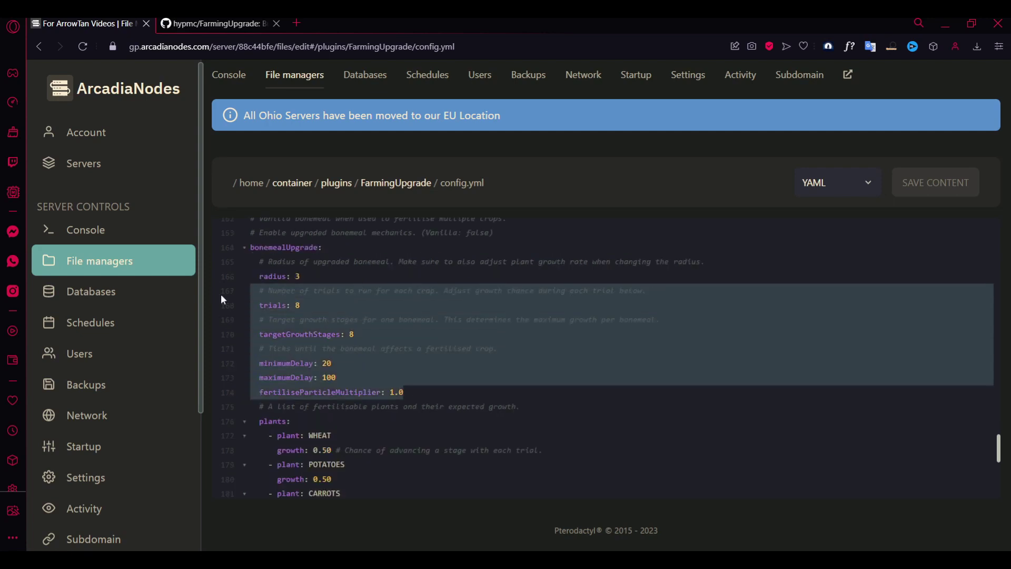
pyautogui.click(372, 396)
pyautogui.moveTo(348, 377); pyautogui.dragTo(242, 363)
pyautogui.click(330, 367)
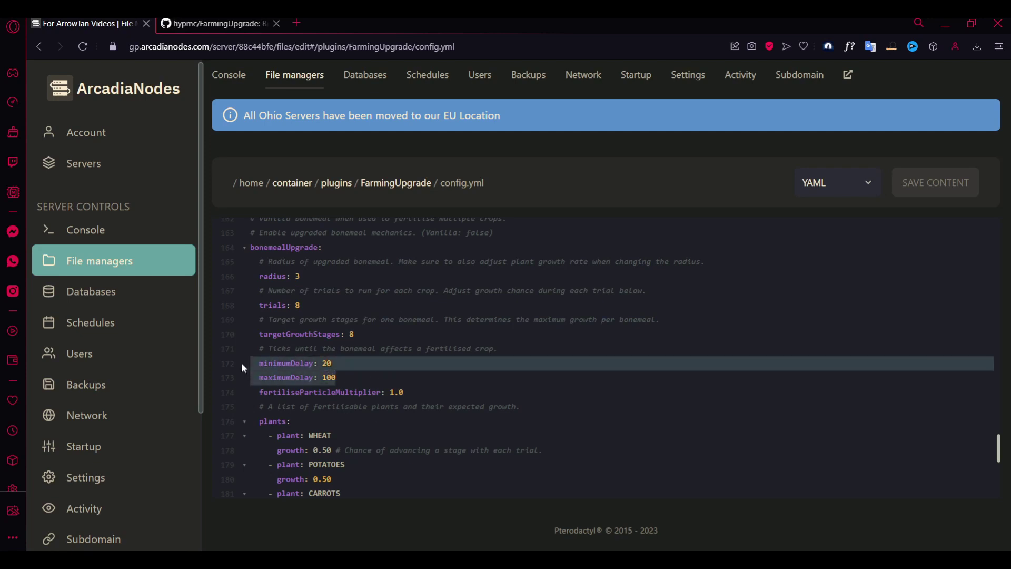
pyautogui.click(327, 363)
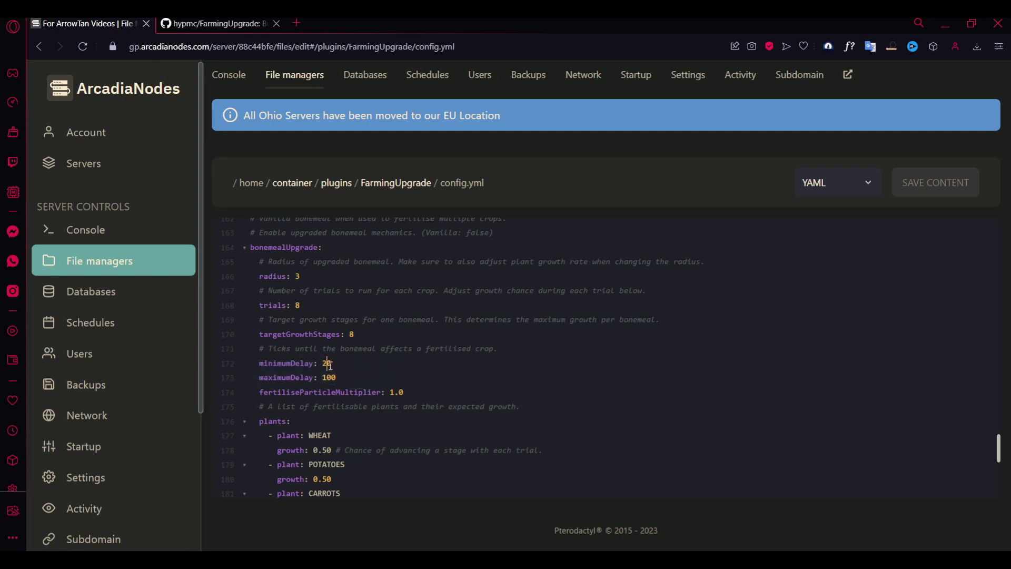
# - Review the full list of fertilisable plants in bonemealUpgrade and the growth chance of each crop
pyautogui.scroll(-3, 327, 363)
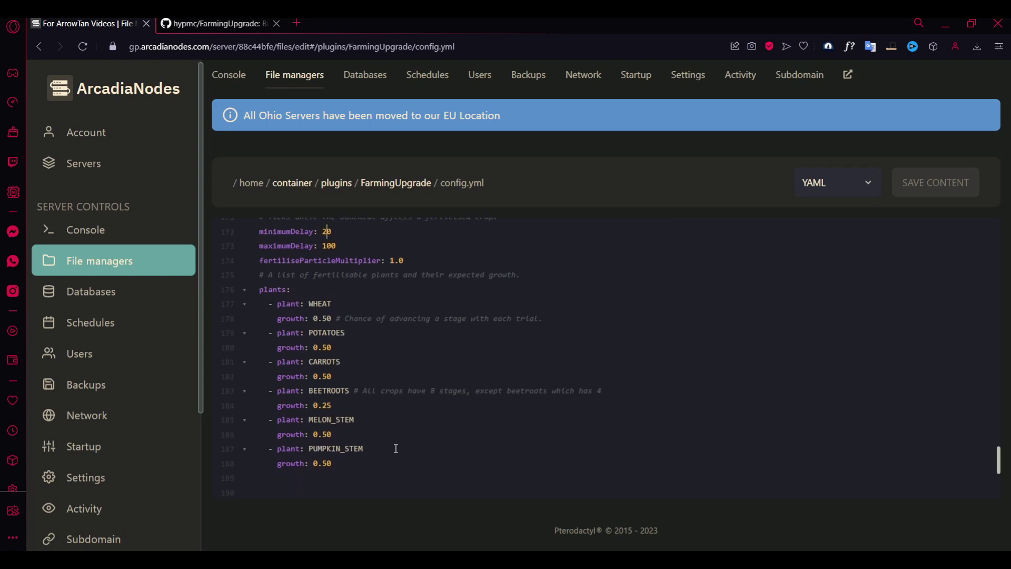
pyautogui.moveTo(369, 464); pyautogui.dragTo(226, 288)
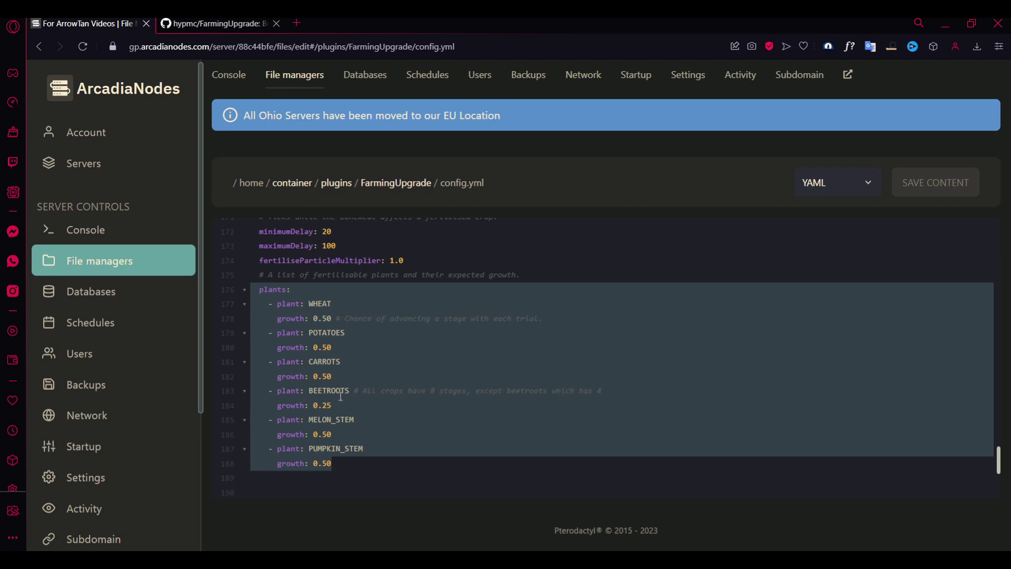
pyautogui.scroll(-3, 340, 415)
pyautogui.click(356, 326)
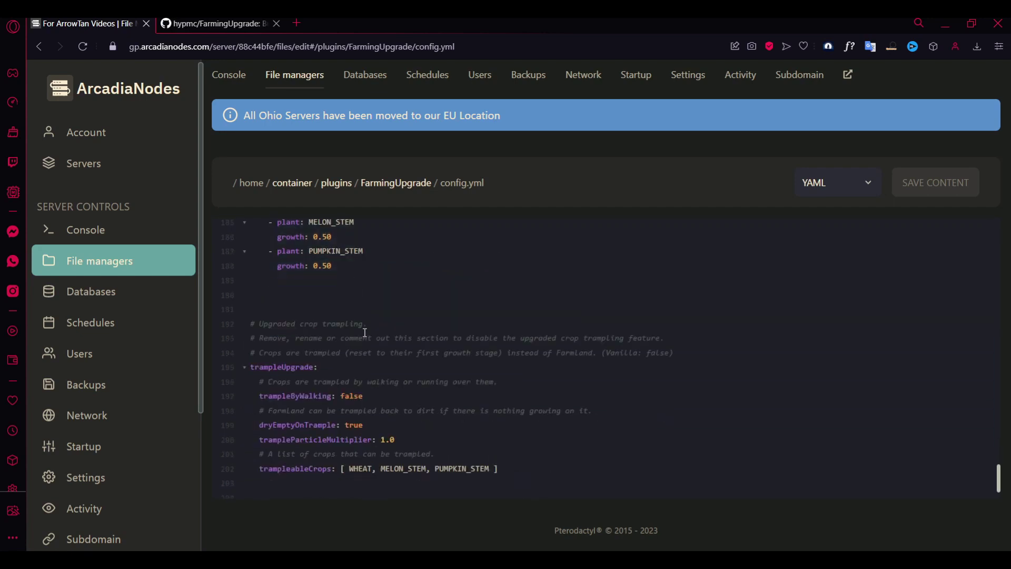
pyautogui.scroll(3, 356, 326)
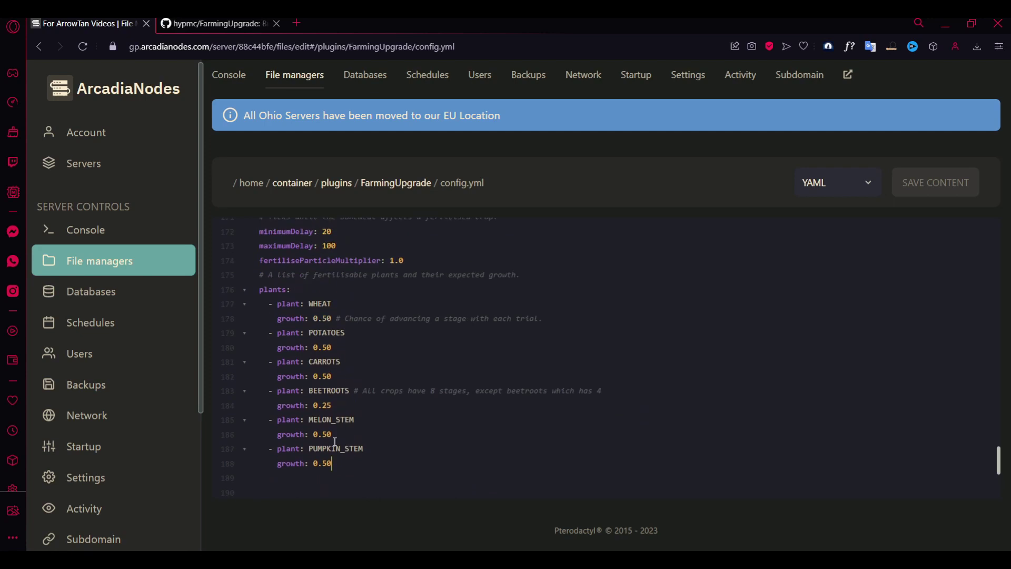
# - Examine trampleByWalking, dryEmptyOnTrample and trampleableCrops in the trampleUpgrade section, and return to the start of the file
pyautogui.scroll(-6, 355, 442)
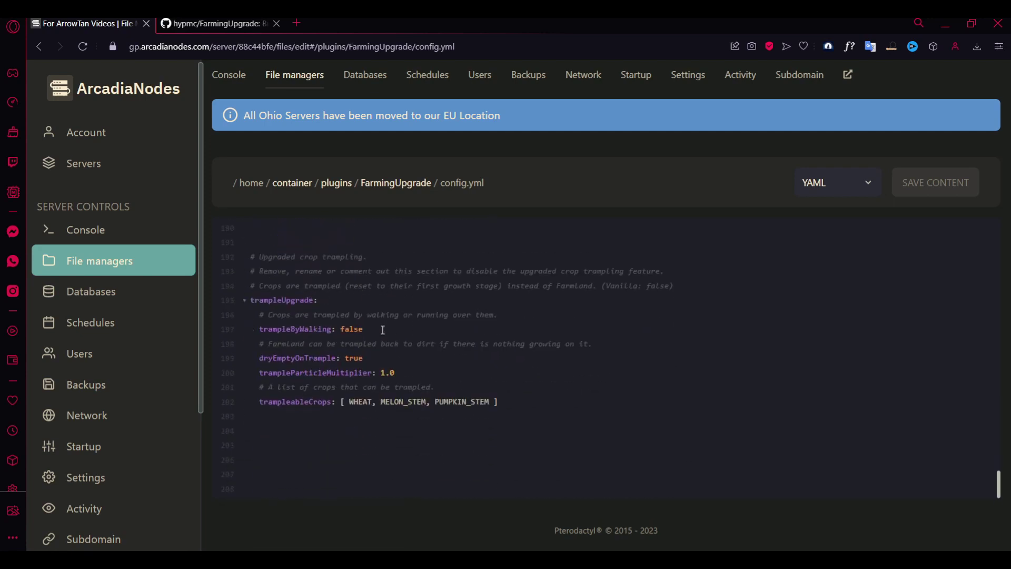
pyautogui.moveTo(385, 327); pyautogui.dragTo(334, 327)
pyautogui.click(373, 330)
pyautogui.moveTo(363, 358); pyautogui.dragTo(343, 355)
pyautogui.click(355, 362)
pyautogui.click(366, 352)
pyautogui.doubleClick(353, 358)
pyautogui.moveTo(375, 357); pyautogui.dragTo(339, 357)
pyautogui.click(505, 402)
pyautogui.moveTo(549, 404); pyautogui.dragTo(255, 394)
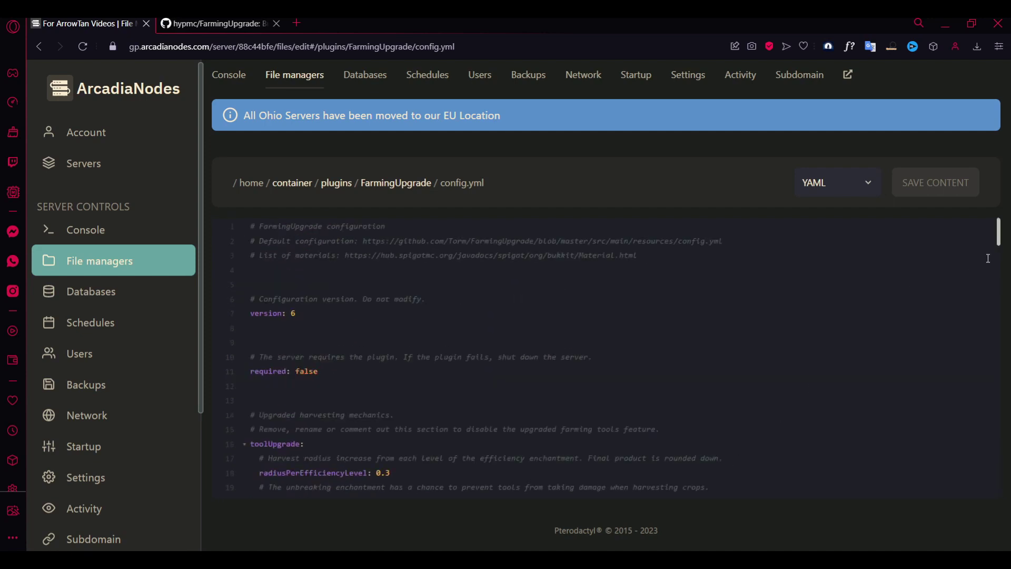
pyautogui.click(675, 279)
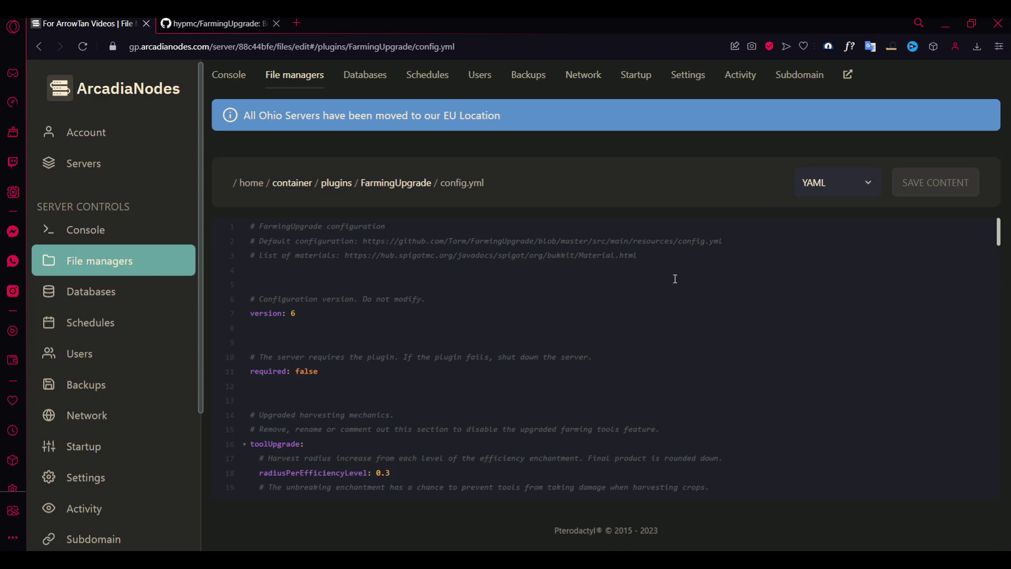